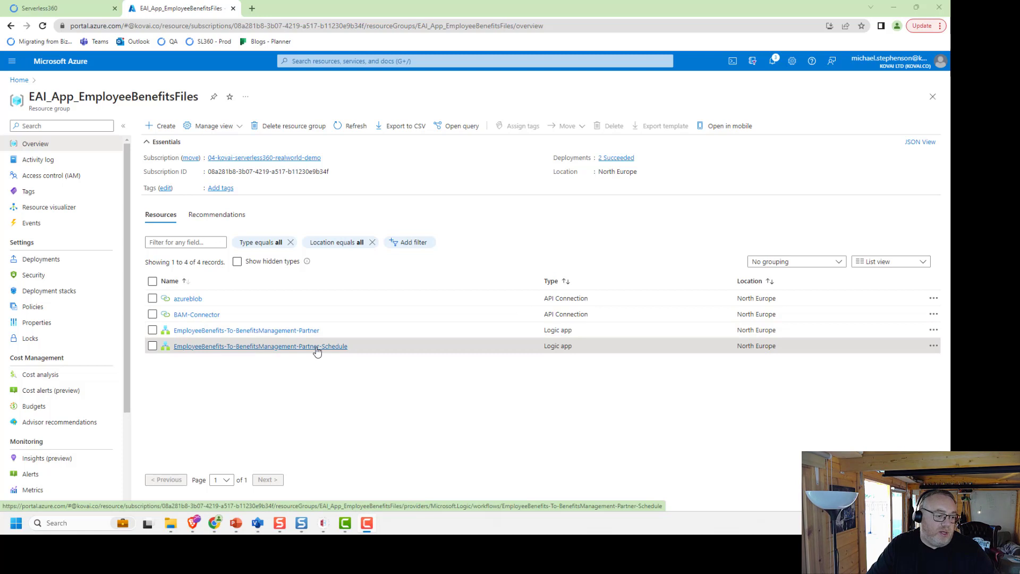
- Open the EmployeeBenefits-To-BenefitsManagement-Partner logic app in a new browser tab and bring up its workflow in the designer
right_click(300, 332)
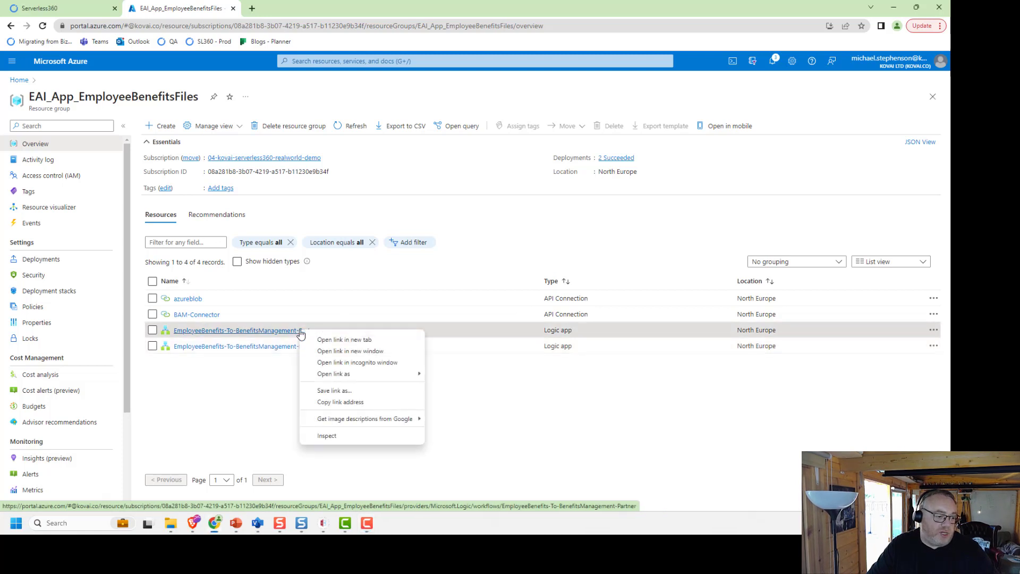
click(315, 337)
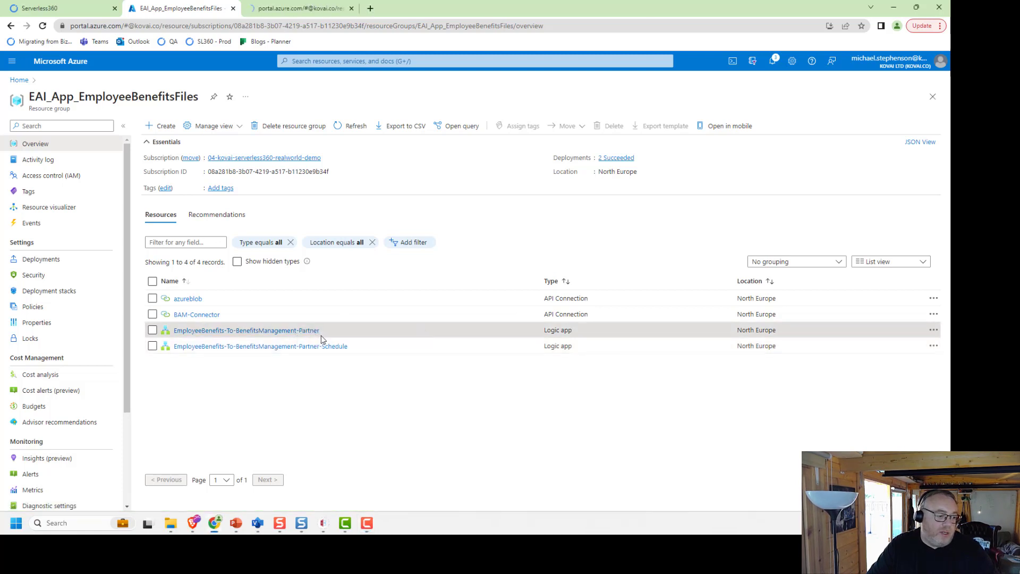
click(292, 9)
click(449, 278)
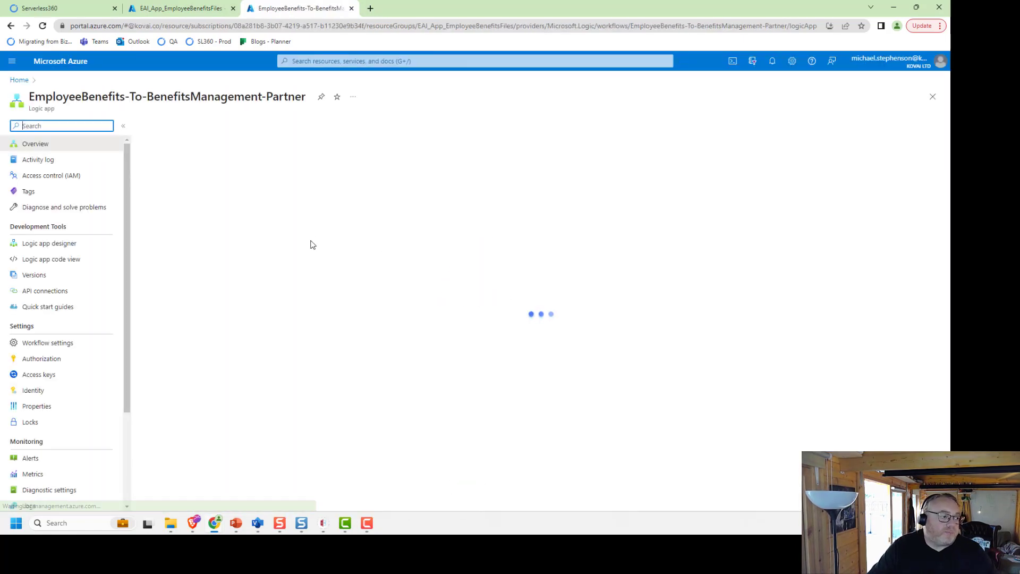
click(252, 128)
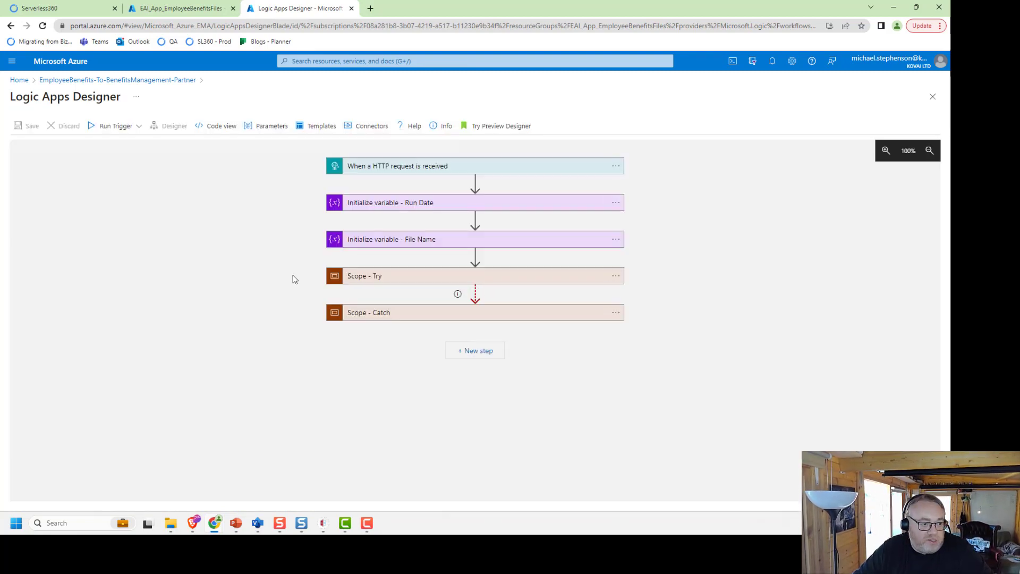
- Expand the Scope - Try block and examine the content and tracked properties of its Parse JSON - Tracking Args action
click(378, 277)
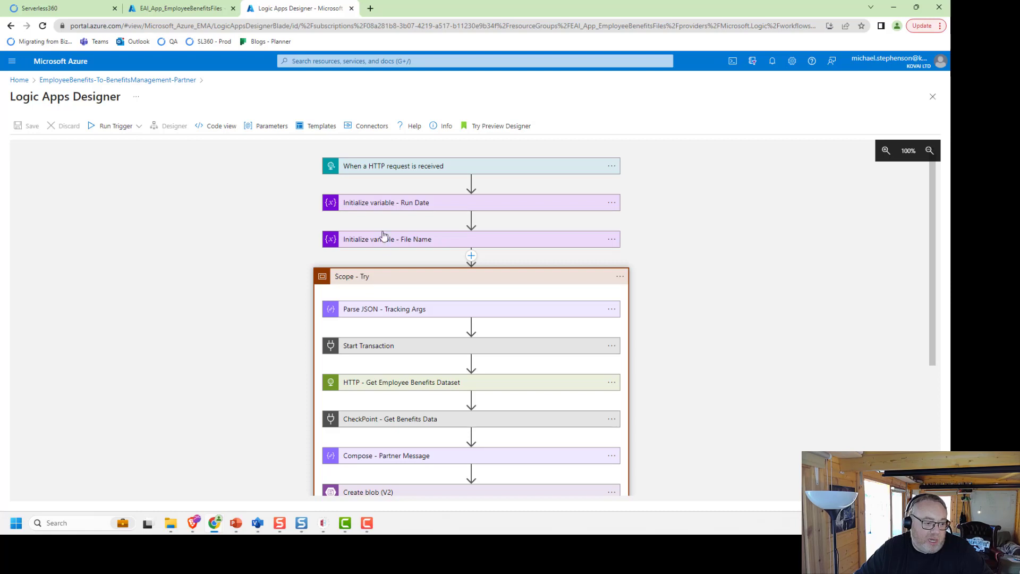
scroll(260, 316, down, 2)
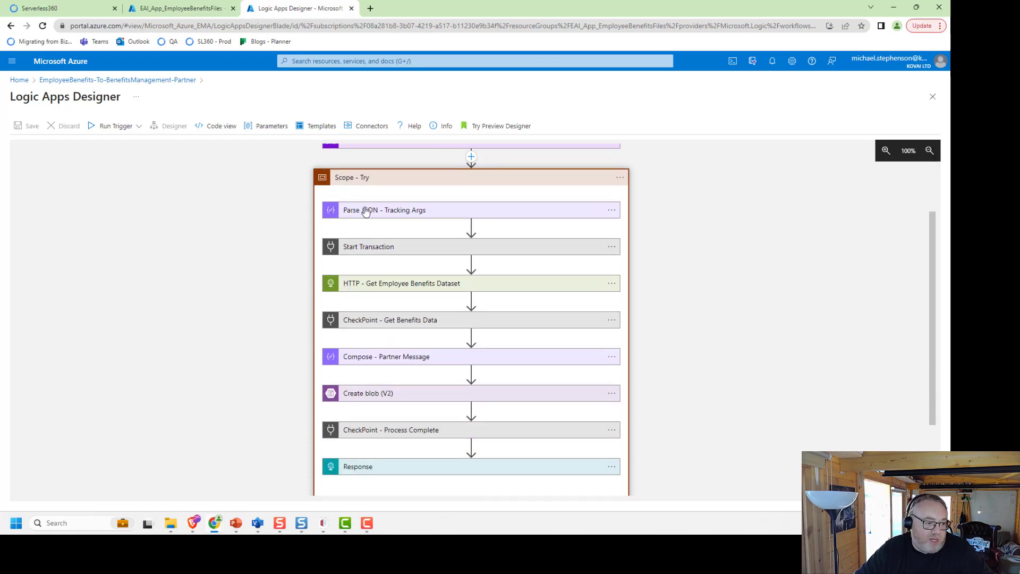
click(404, 211)
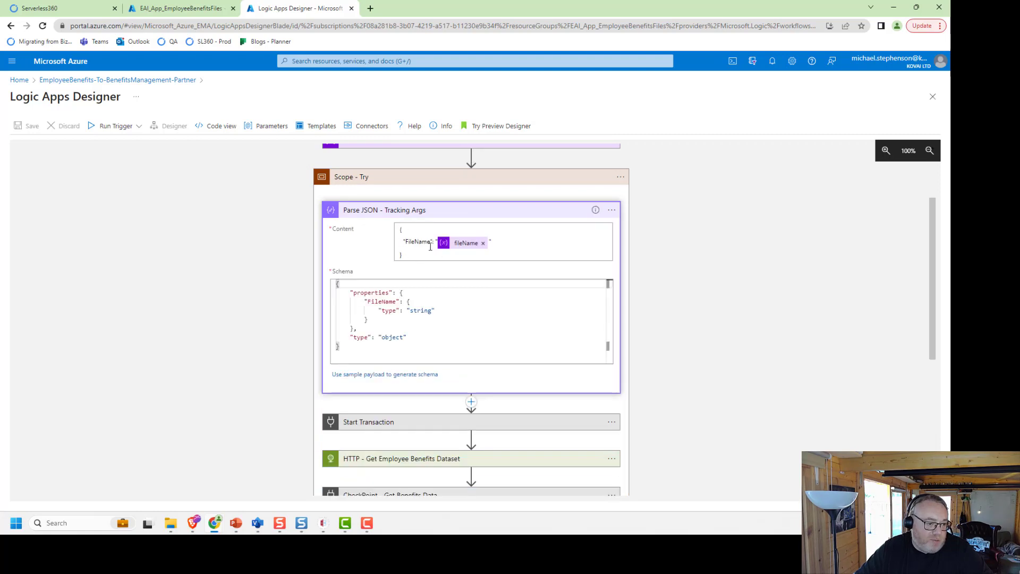
click(612, 211)
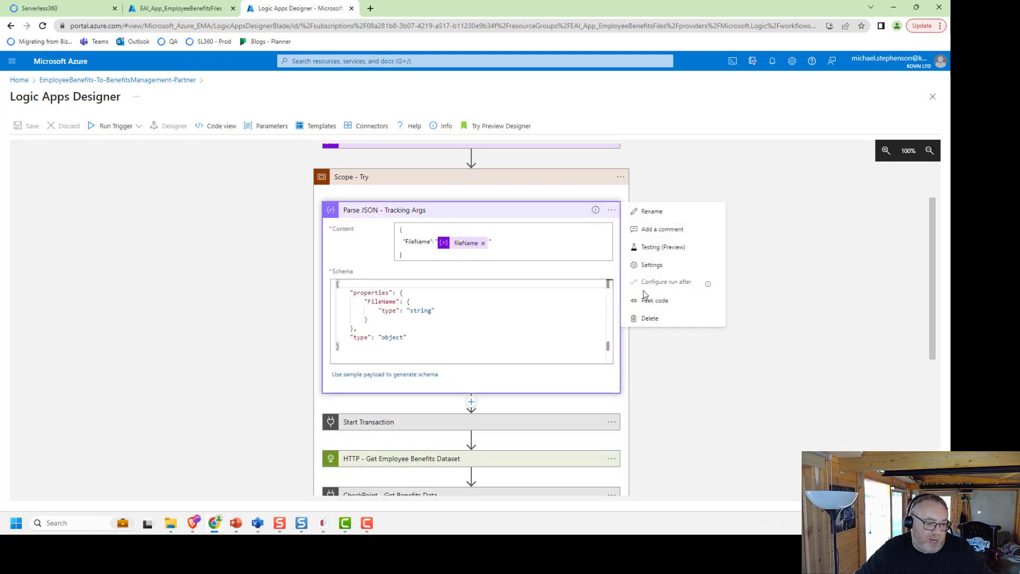
click(649, 265)
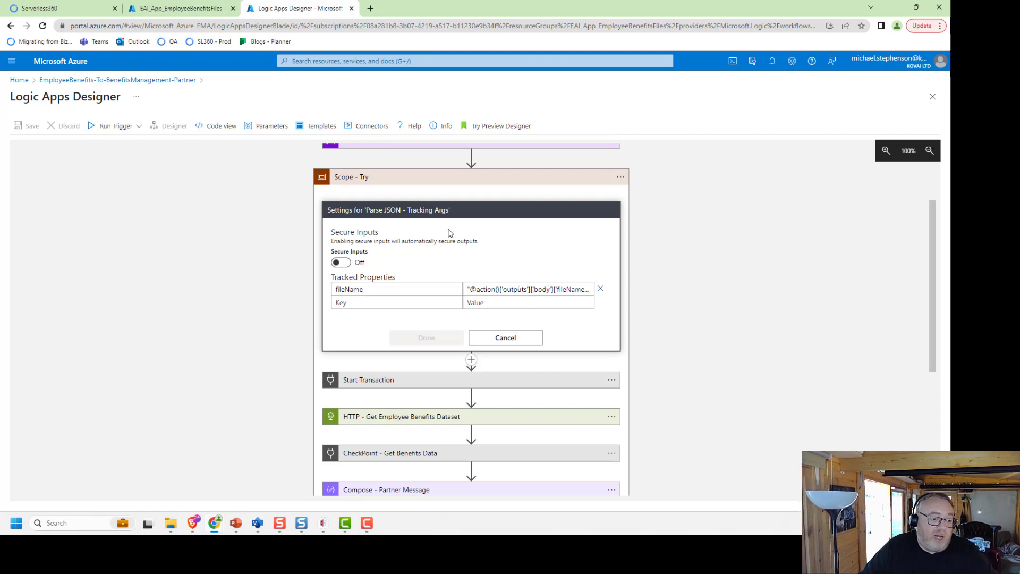
click(505, 337)
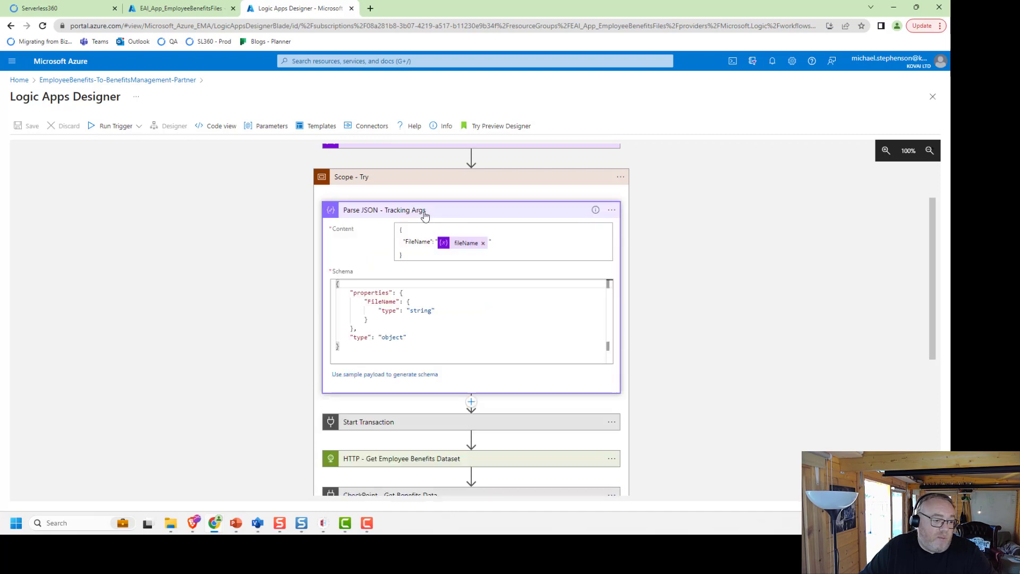
click(422, 212)
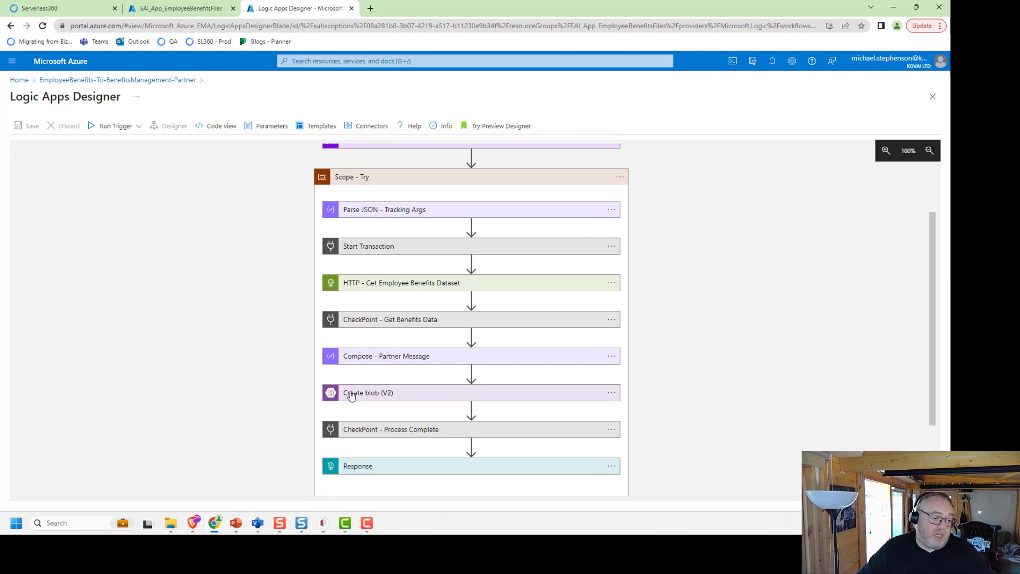
- Return to the logic app's overview and inspect the configuration of its LogAnalytics diagnostic setting
click(150, 80)
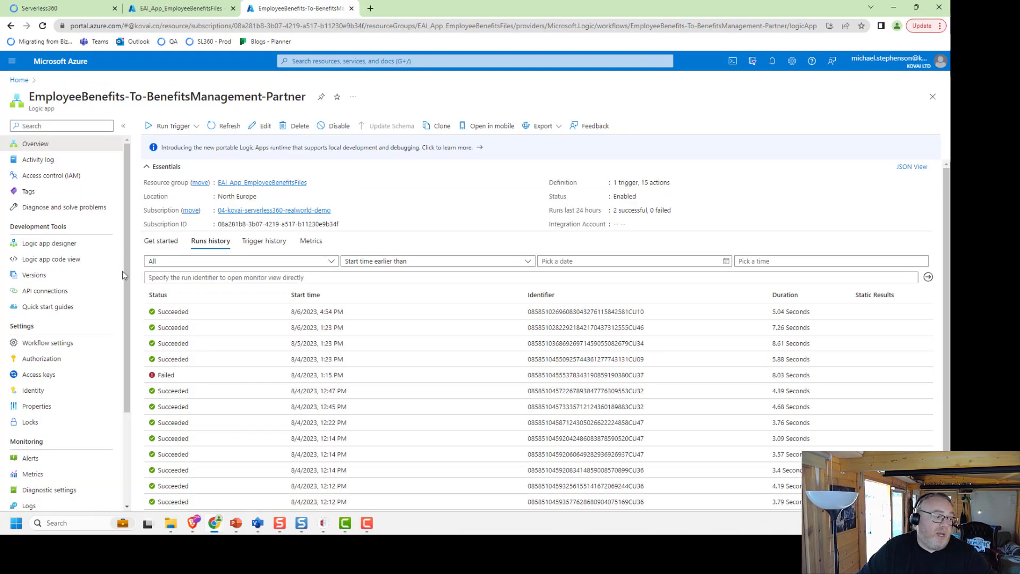
click(52, 497)
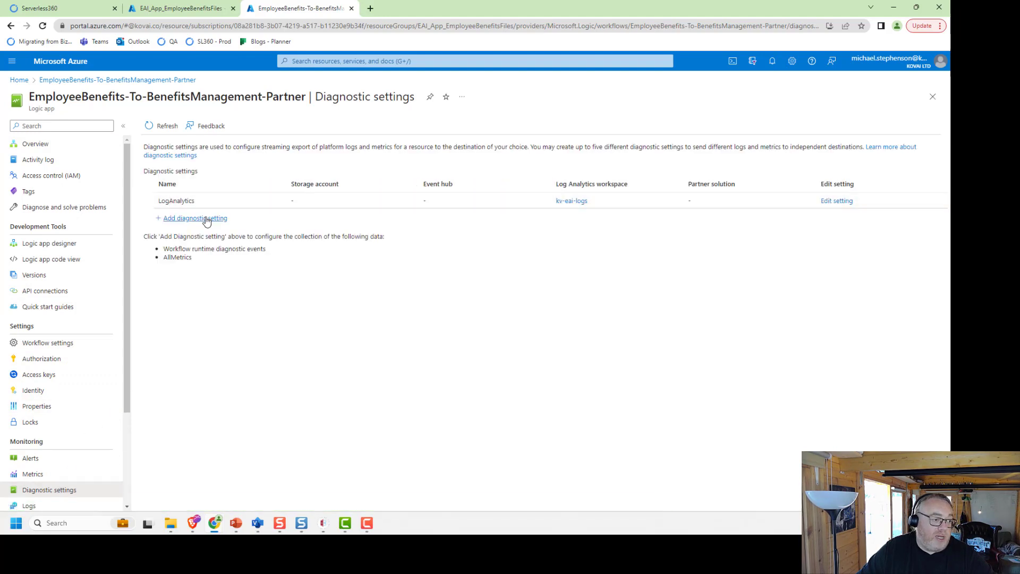
click(836, 202)
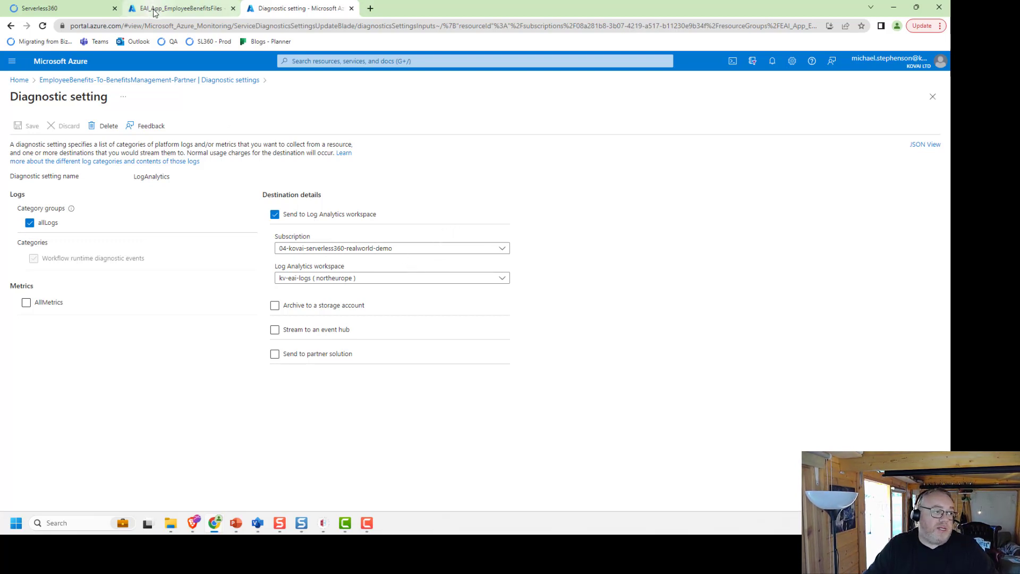
- Switch to Serverless360 and review the monitoring rules and run history of the EmployeeBenefits-To-BenefitsManagement-Partner logic app
click(74, 8)
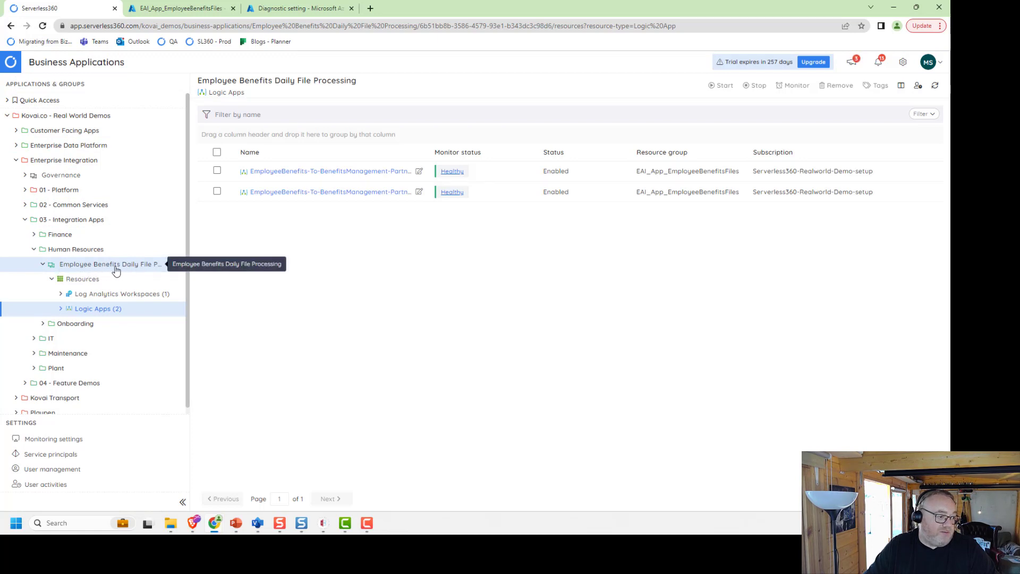
click(60, 309)
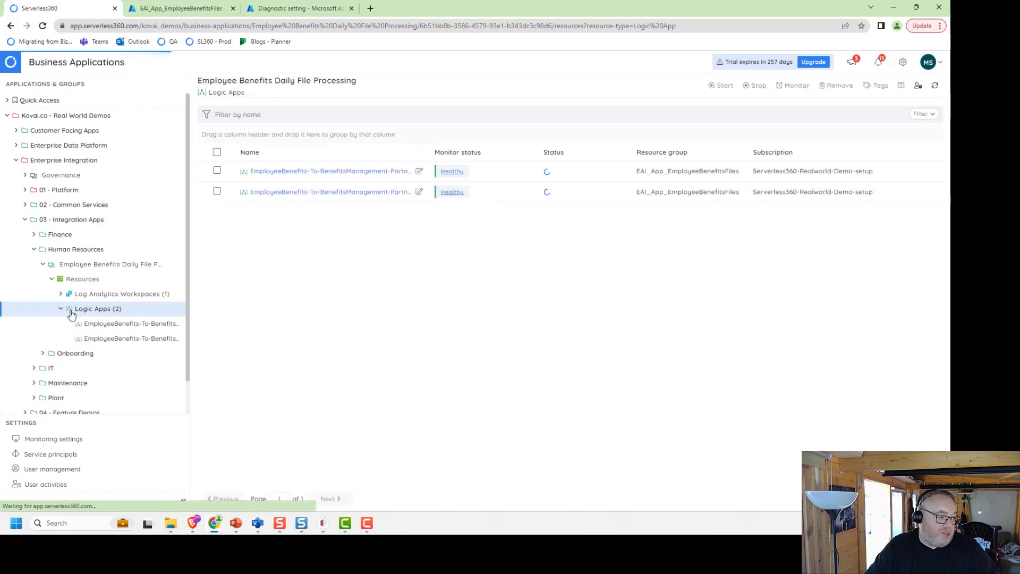
click(325, 171)
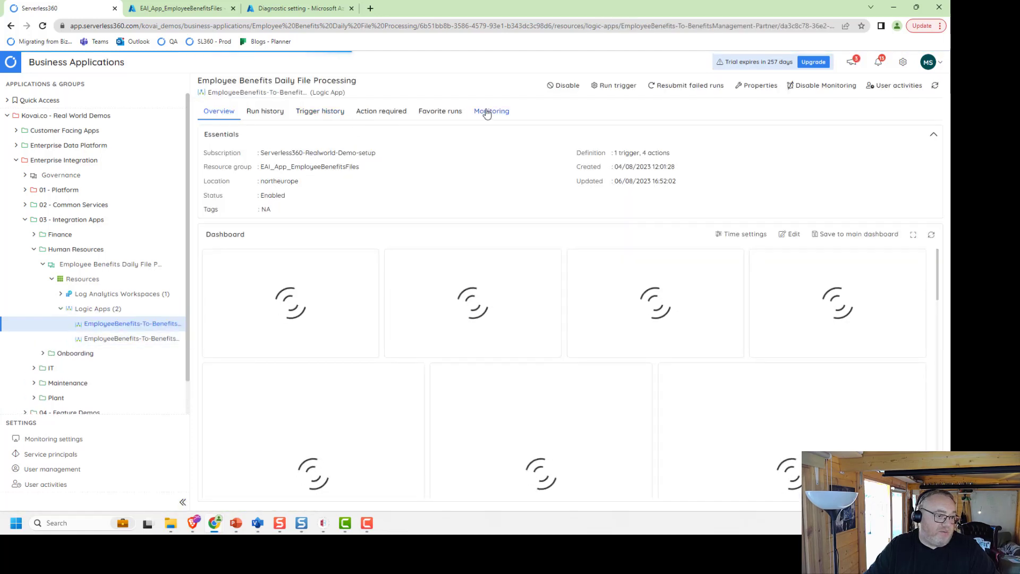
click(487, 113)
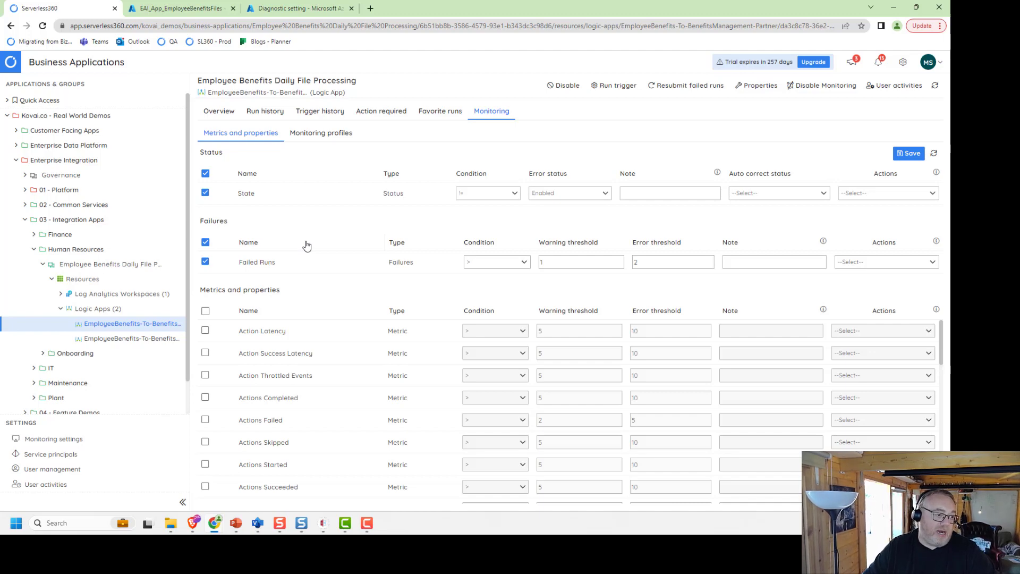
click(277, 117)
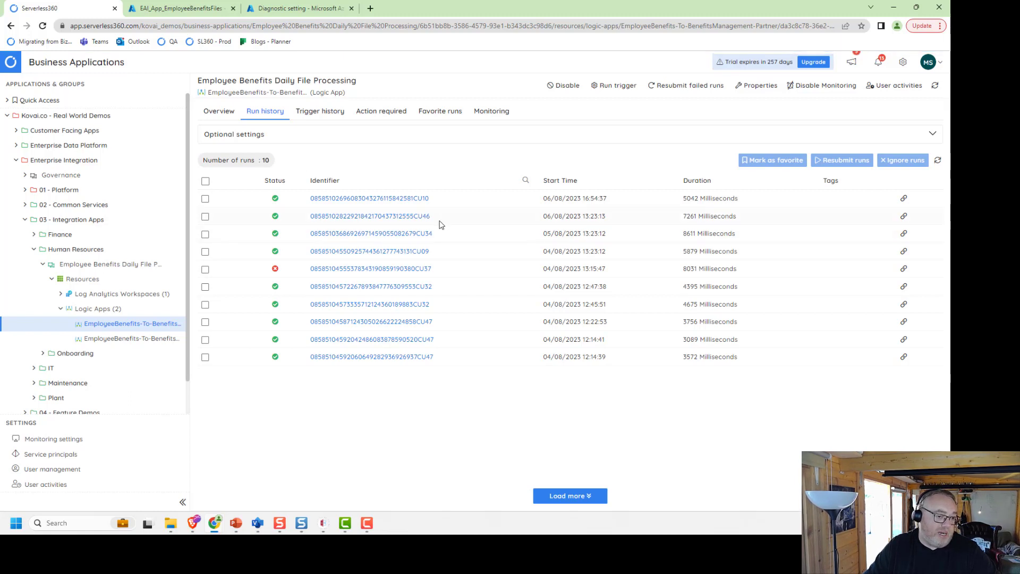
- On the Employee Benefits Daily File Processing dashboard, set the time granularity to 1 hour and the time range to Last 7 days
click(101, 264)
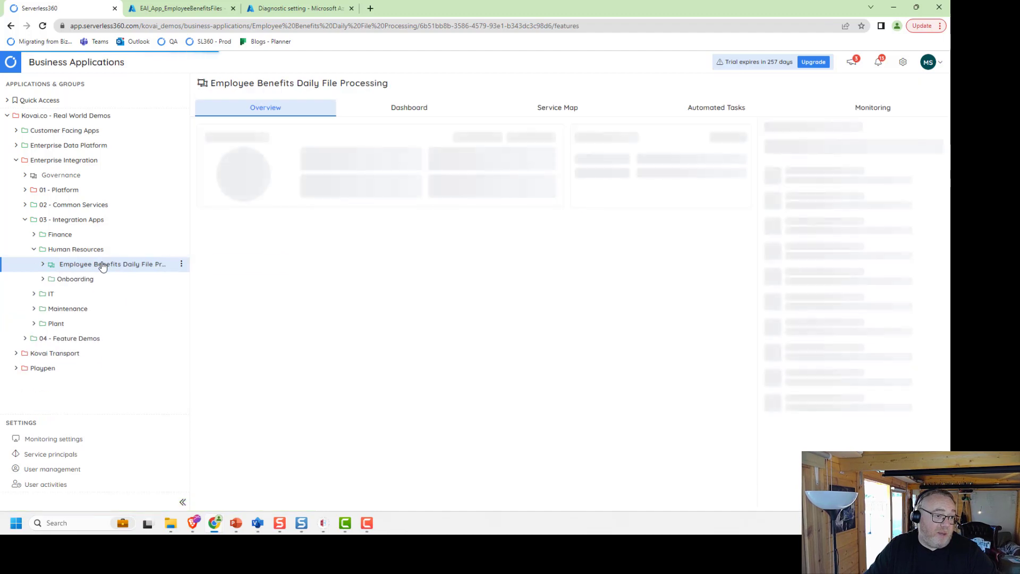
click(408, 111)
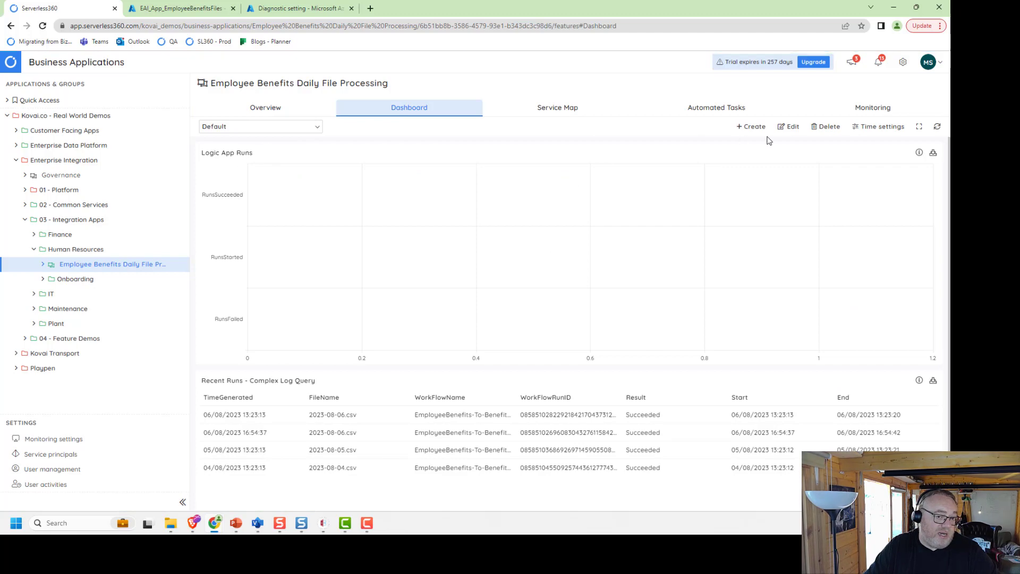
click(856, 127)
click(432, 170)
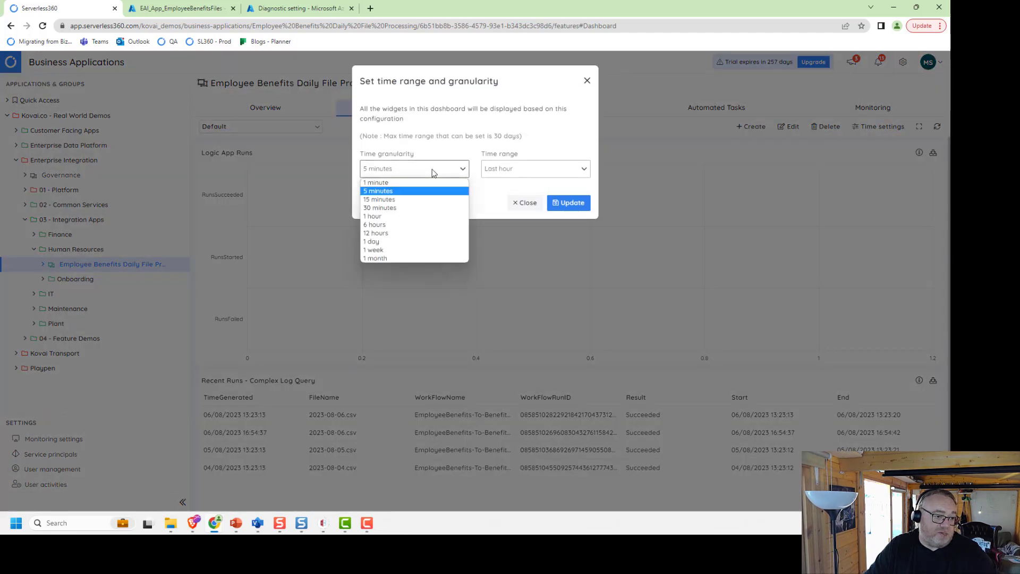
click(407, 216)
click(526, 170)
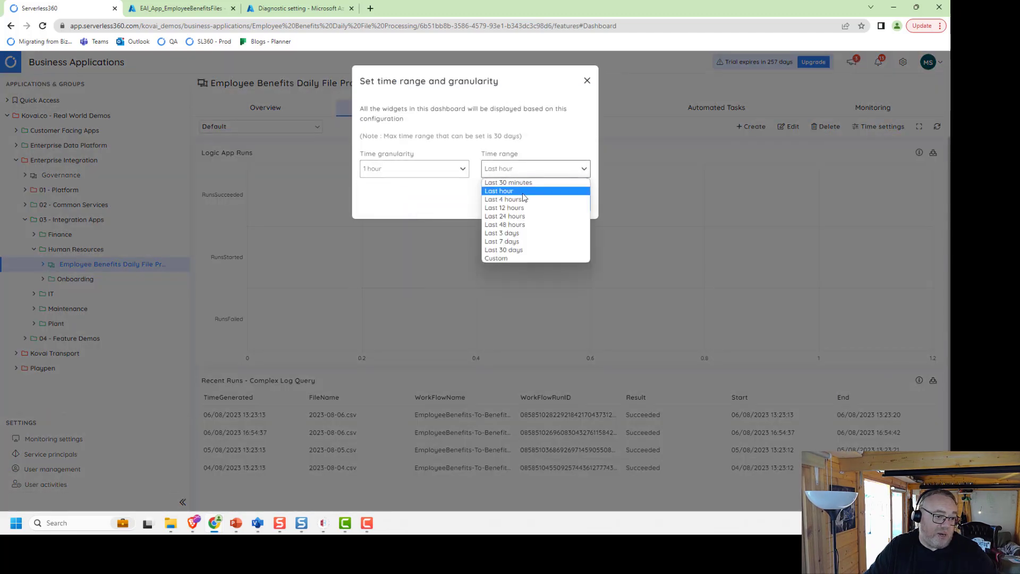
click(523, 244)
click(573, 204)
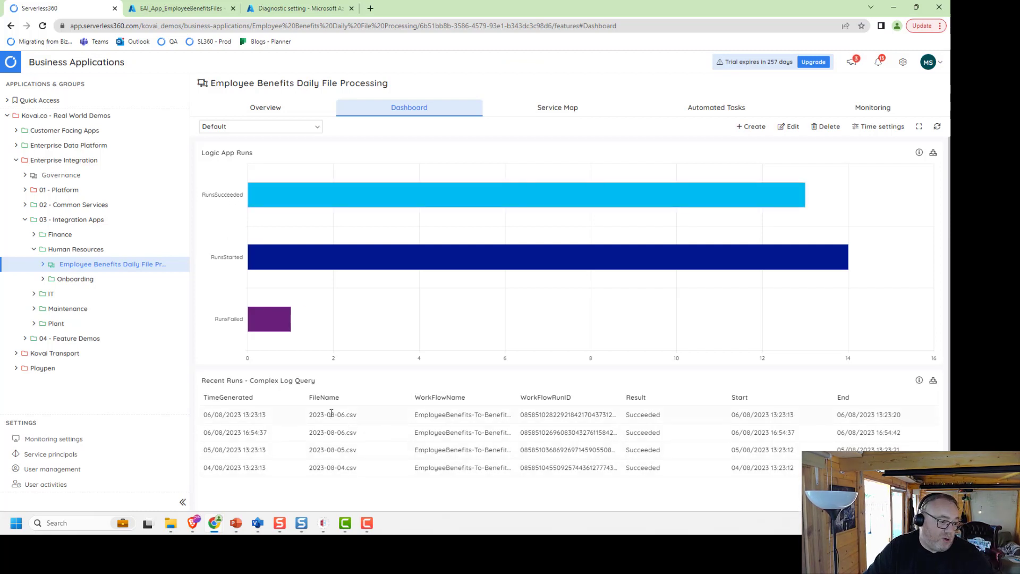
- Check the application's Log Analytics workspace resource and return to the dashboard to review the Recent Runs grid
click(43, 264)
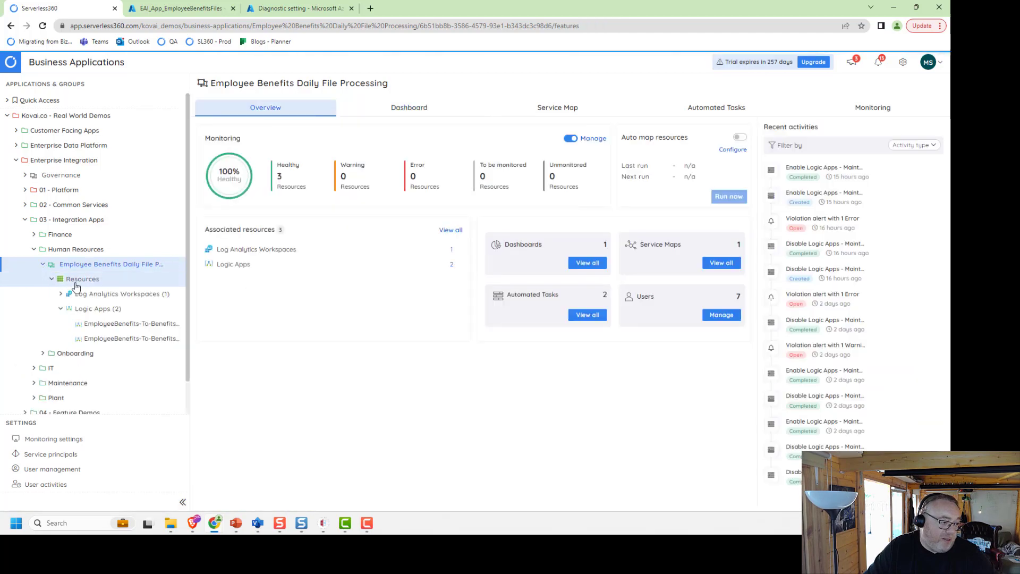
click(91, 294)
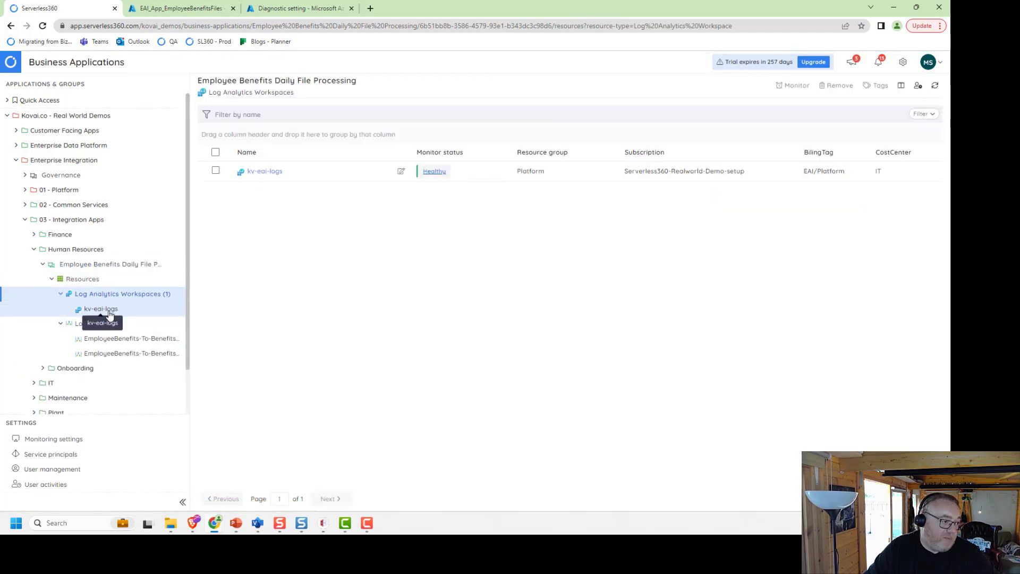
click(116, 264)
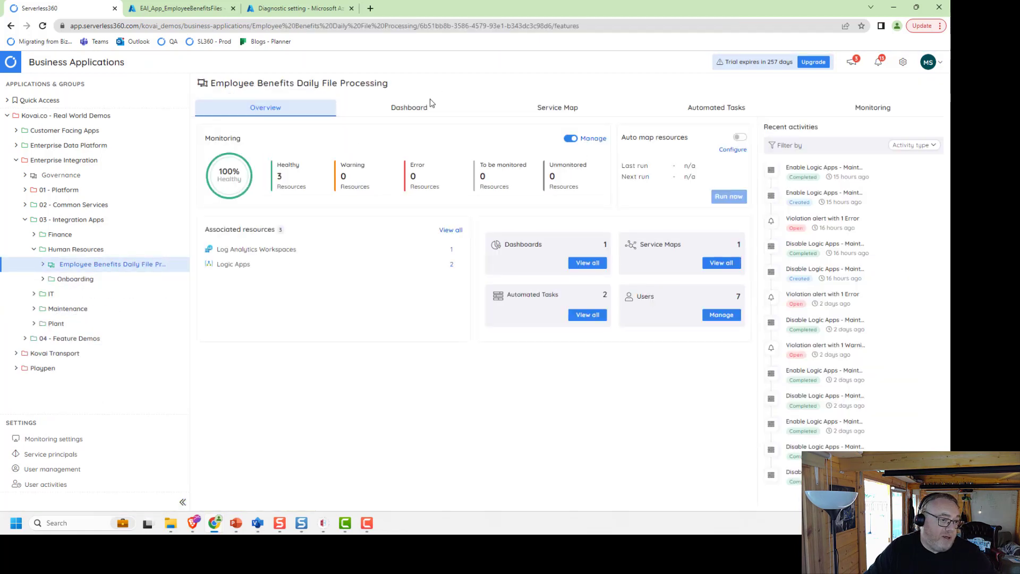
click(426, 106)
scroll(579, 367, down, 1)
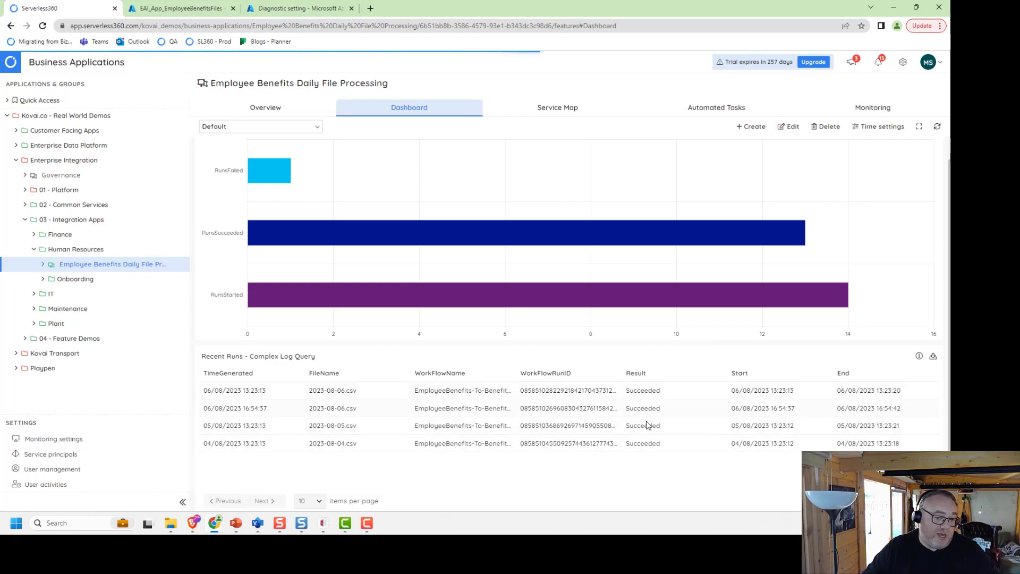
- Open the dashboard's Recent Runs - Complex Log Query widget for editing and select its entire query text
click(790, 126)
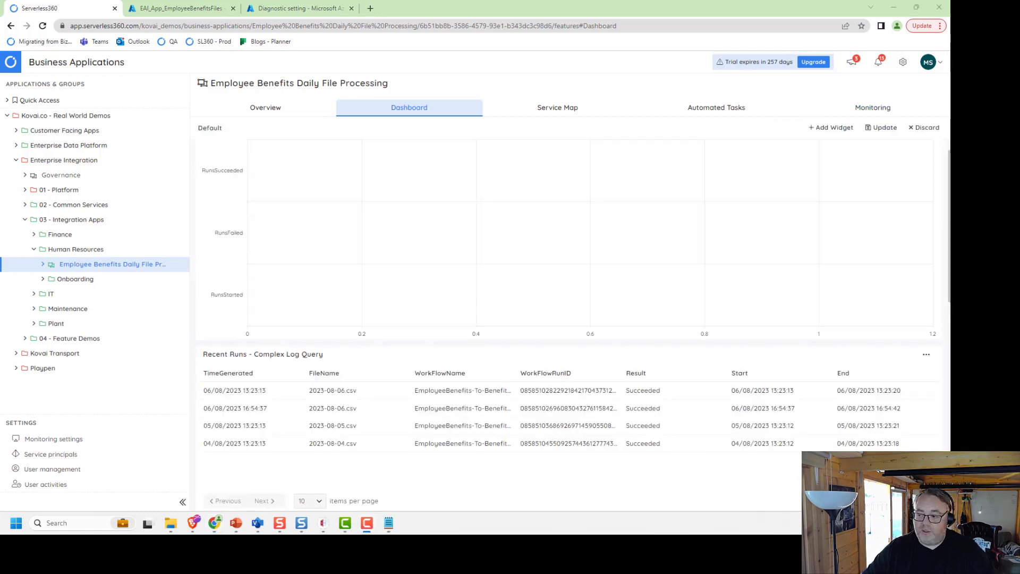
click(926, 354)
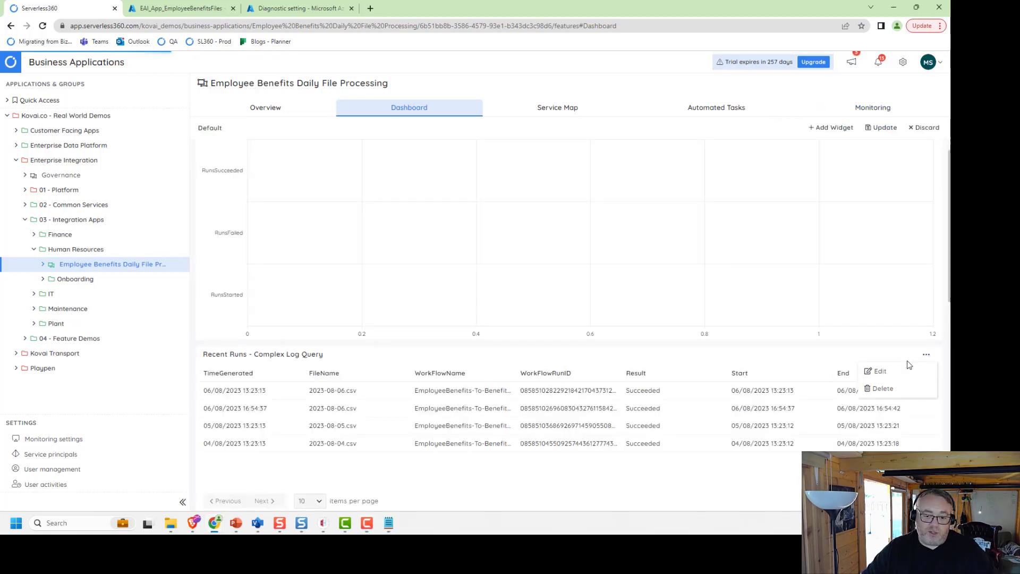
click(876, 372)
click(781, 272)
key(ctrl+a)
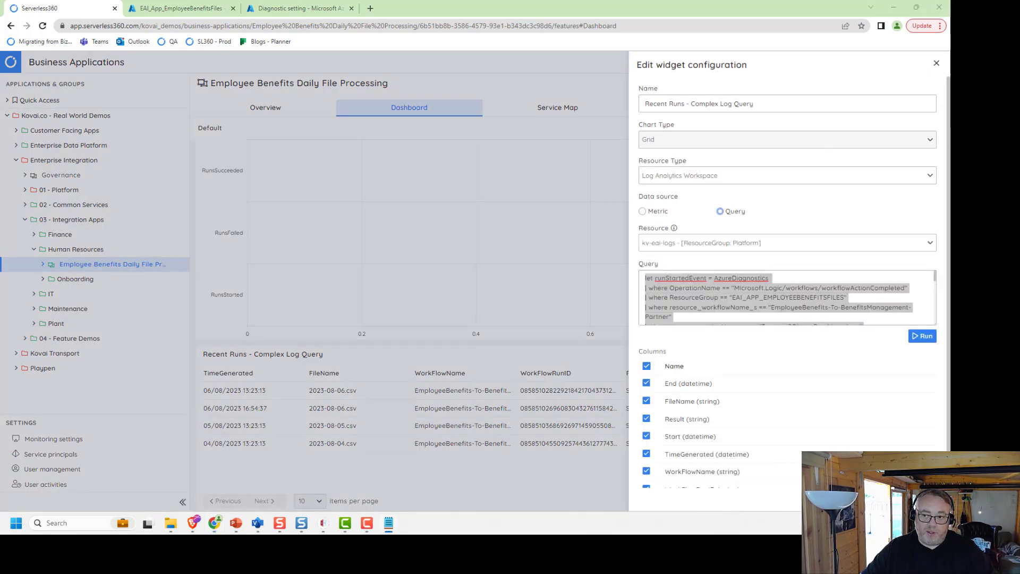
- Switch to Notepad and examine the query's runStartedEvent and workflowCompetedEvents definitions, the tracked FileName property, and the join on WorkFlowRunID
drag(0, 100, 503, 5)
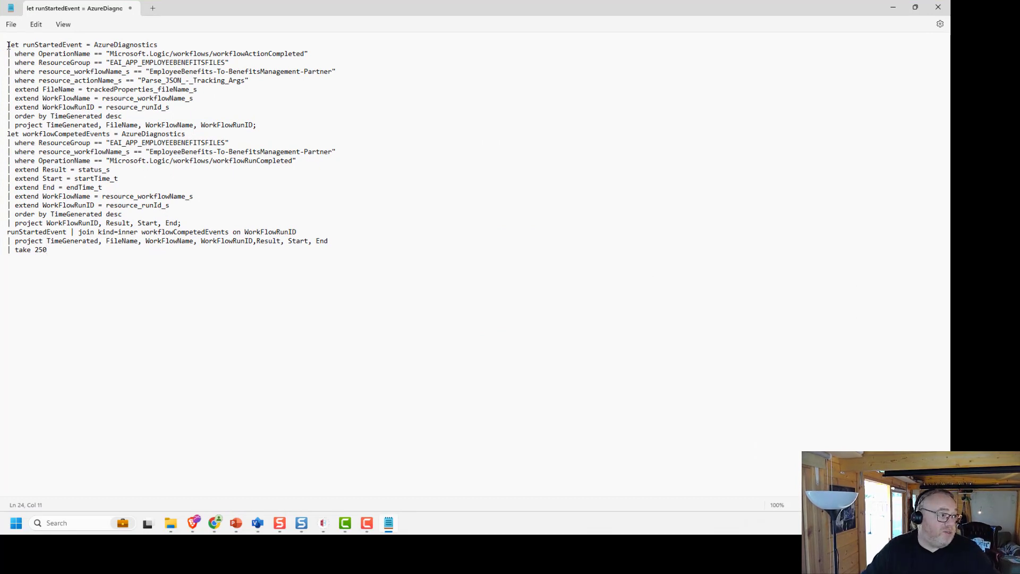
drag(34, 46, 76, 47)
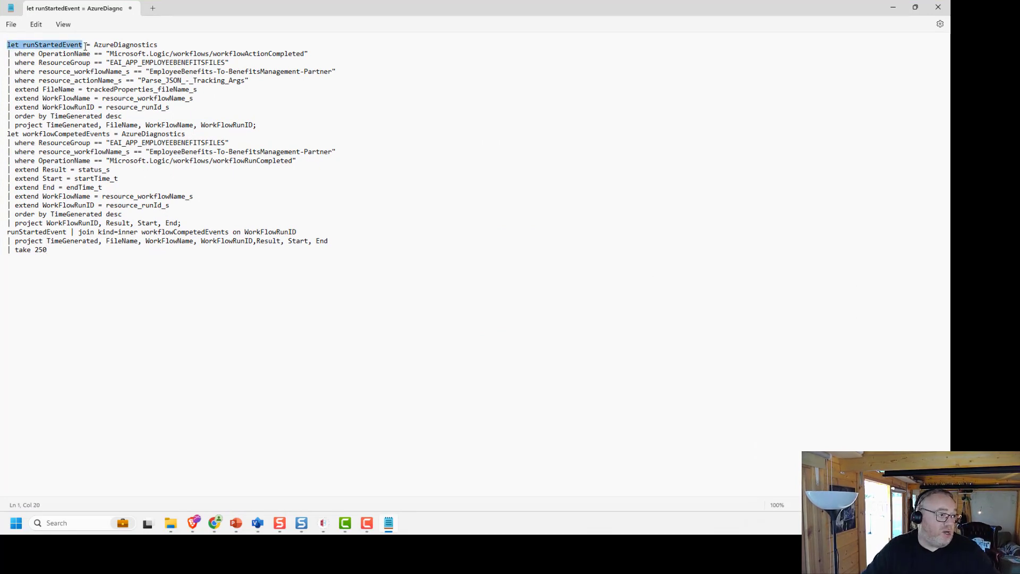
double_click(104, 45)
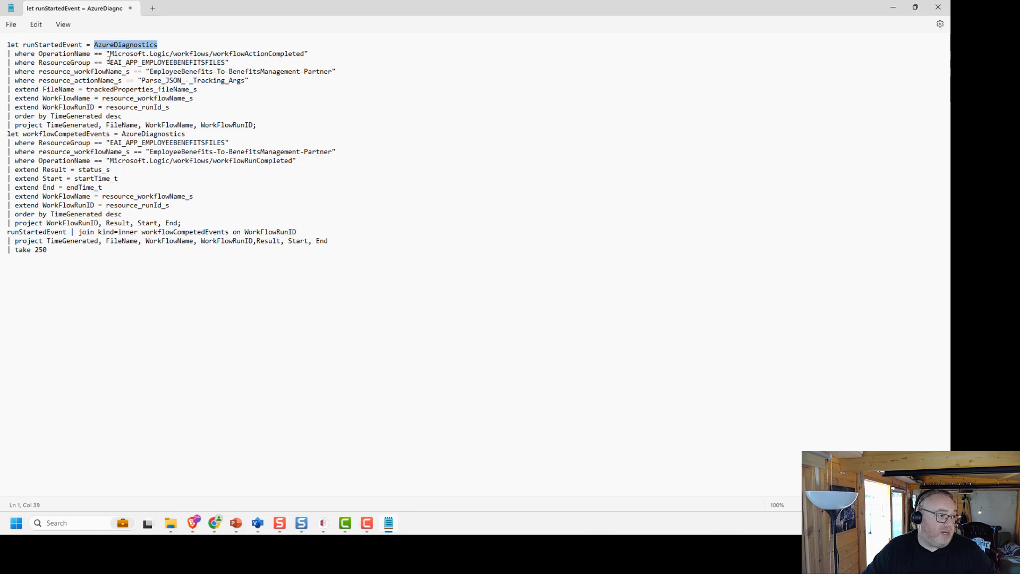
drag(151, 72, 328, 79)
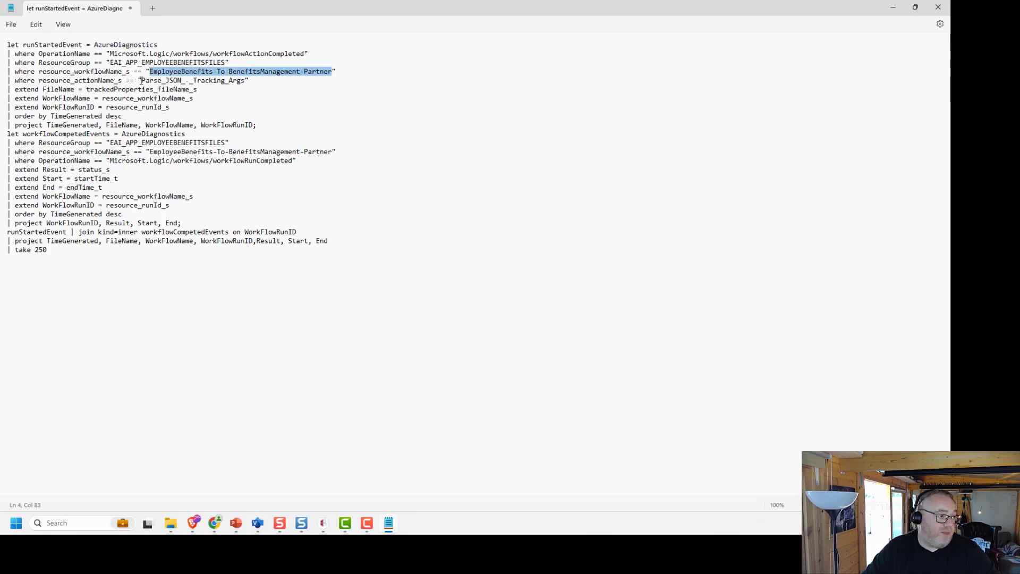
drag(141, 80, 26, 90)
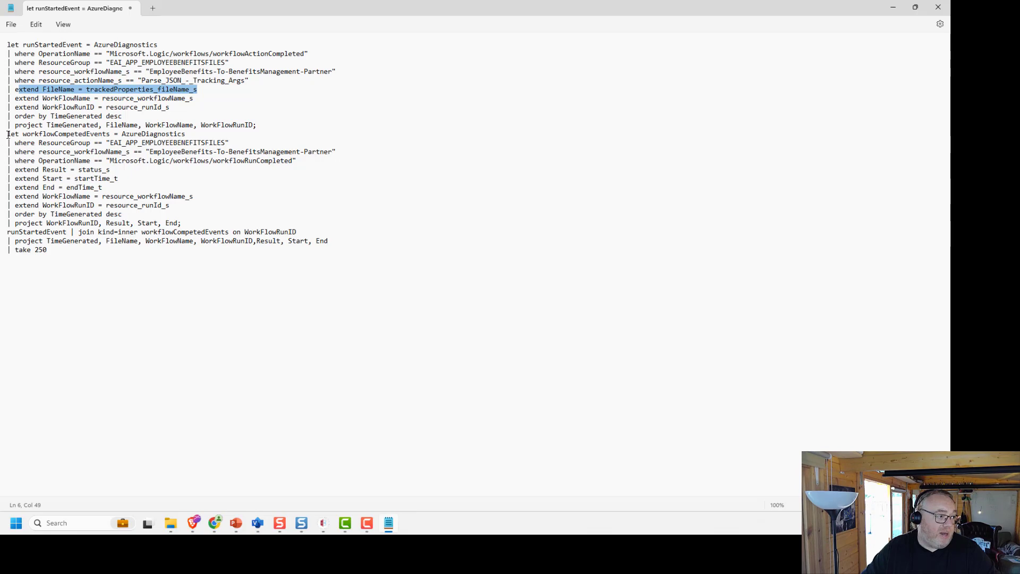
drag(8, 134, 294, 159)
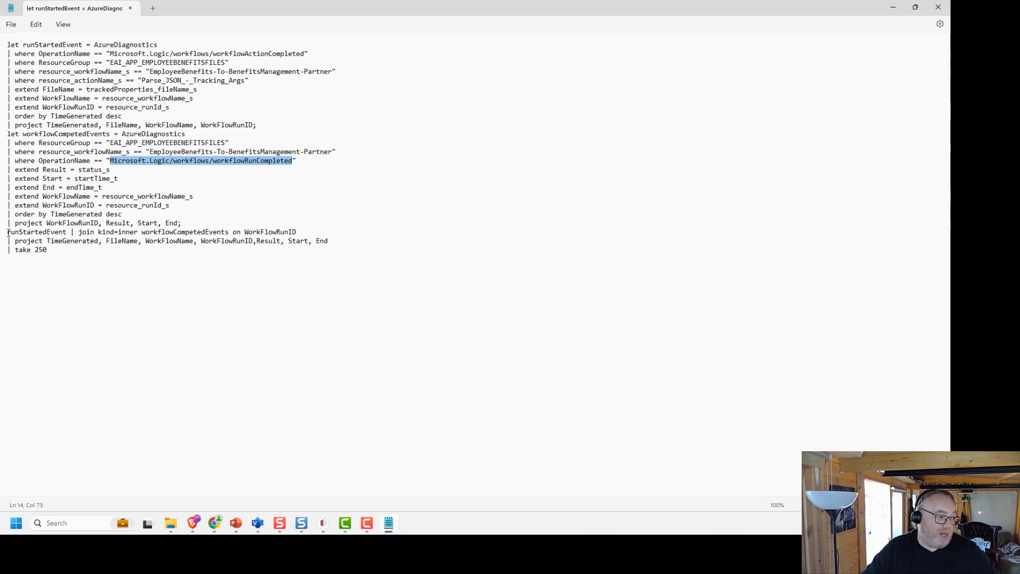
drag(8, 233, 297, 230)
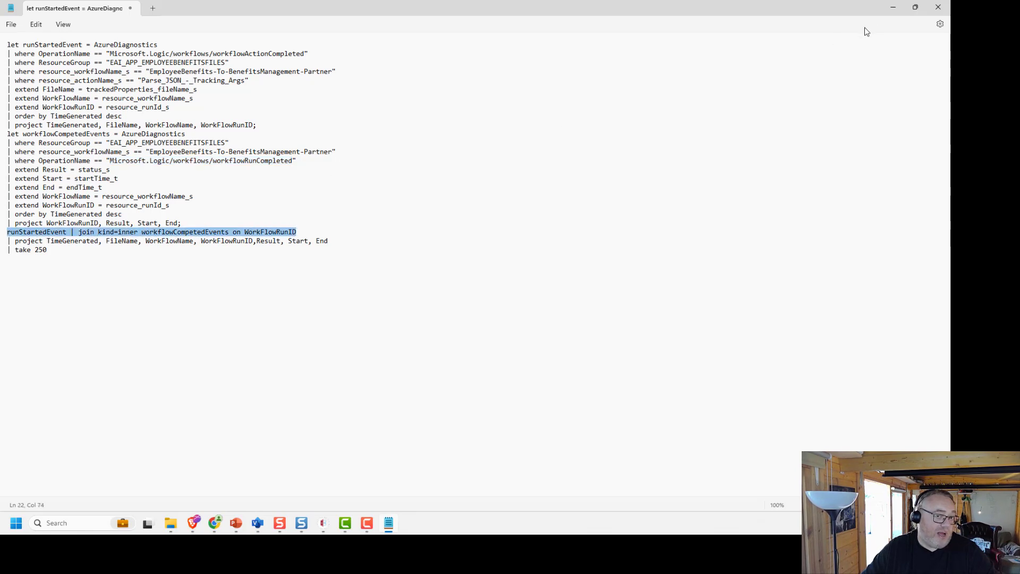
click(893, 8)
- Return to Serverless360, close the Recent Runs widget configuration, and discard the dashboard edits
key(ctrl+a)
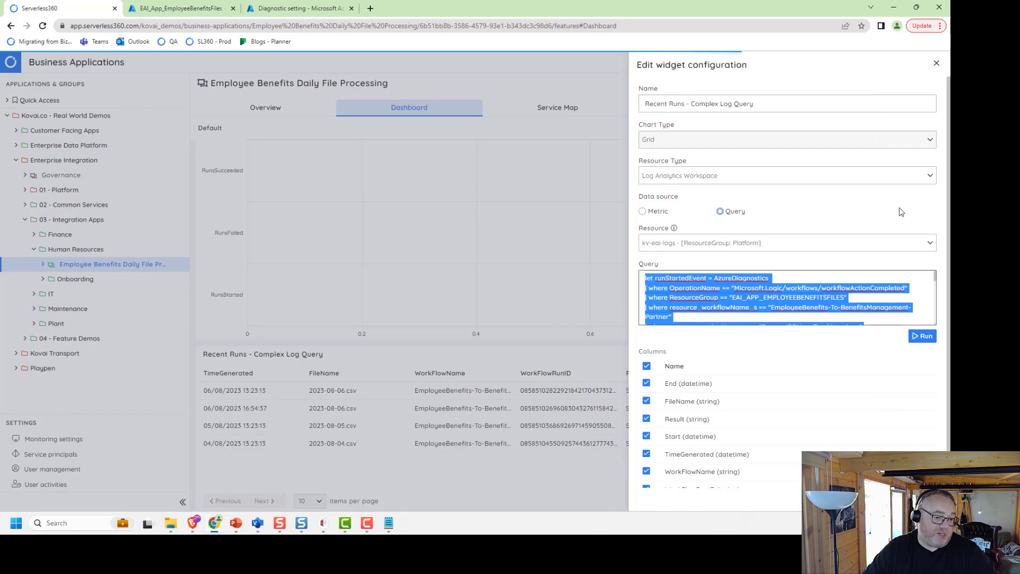
click(936, 67)
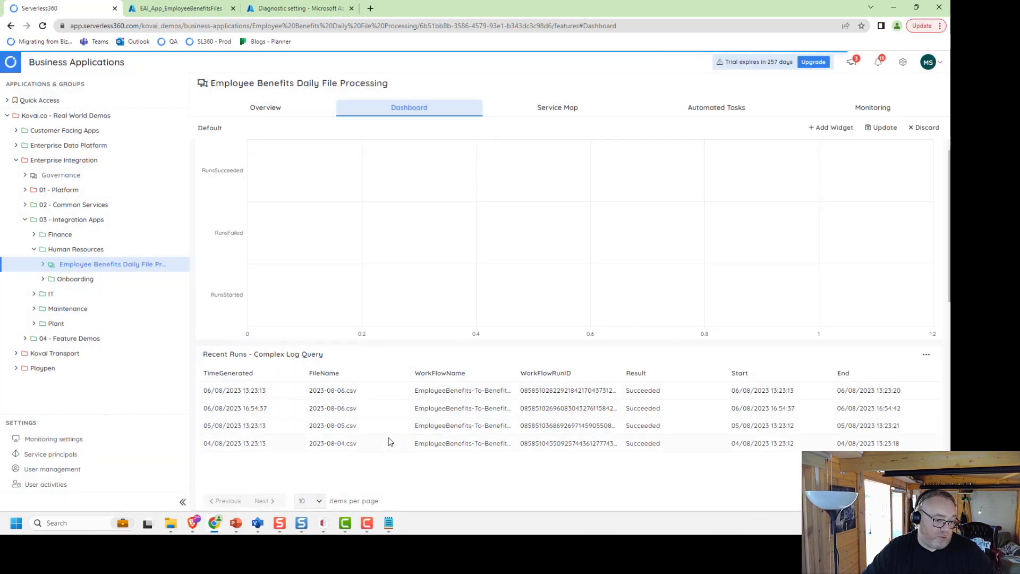
click(926, 128)
click(583, 142)
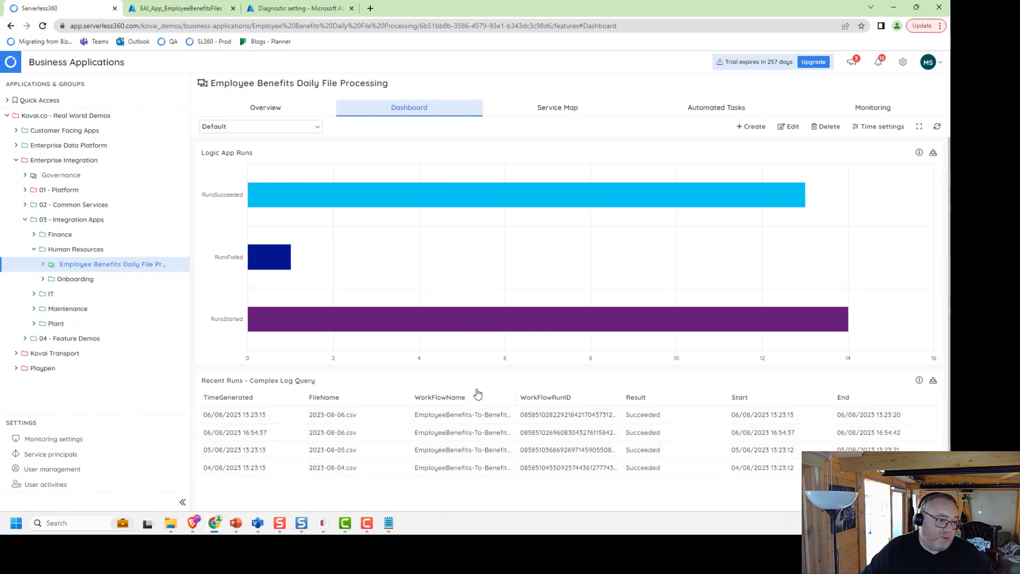
- Open the query editor of the kv-eai-logs Log Analytics workspace under Employee Benefits Daily File Processing
click(43, 265)
click(95, 308)
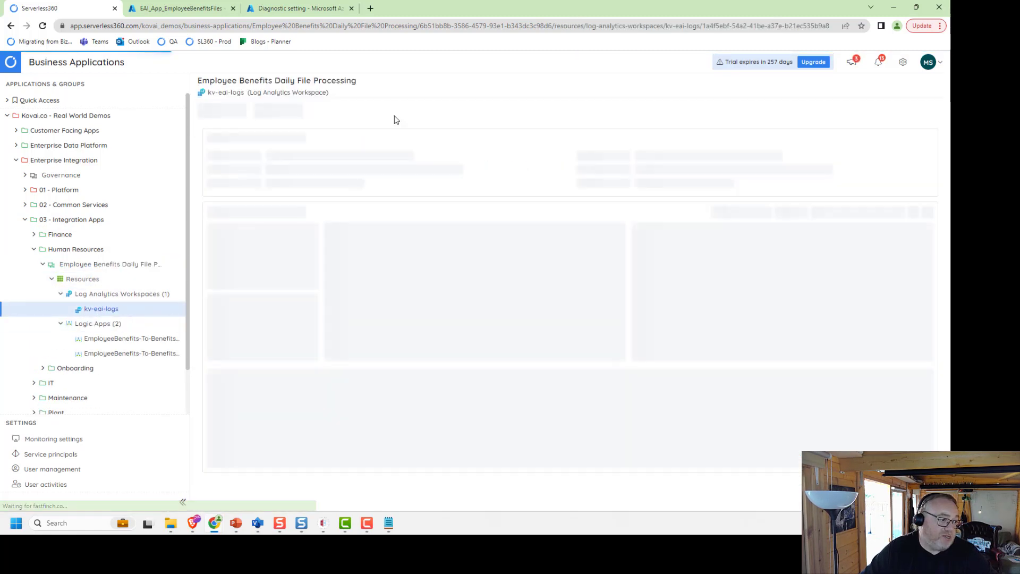
click(260, 111)
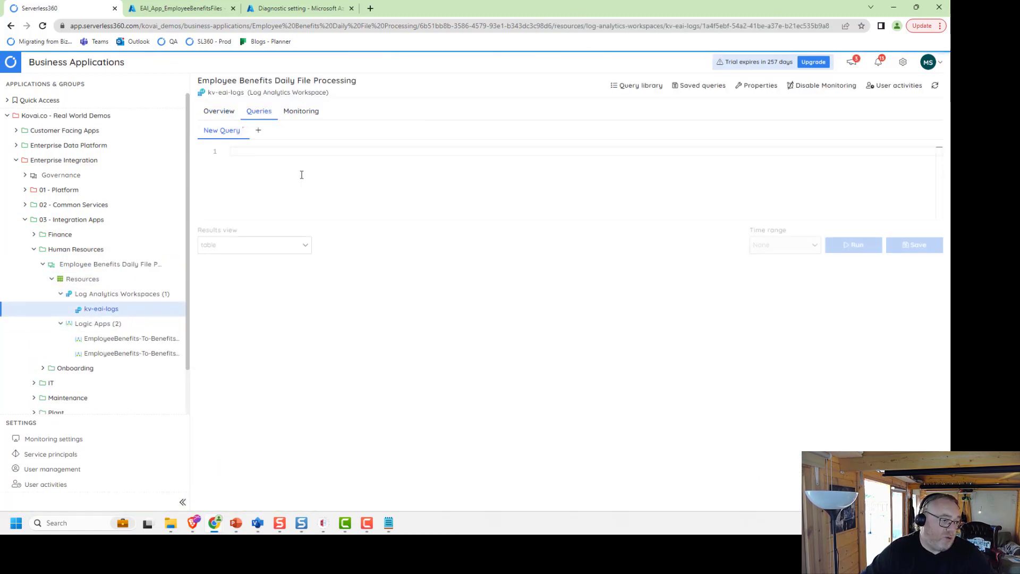
- Copy the entire query from Notepad, paste it into the empty New Query in Serverless360, and run it
click(389, 468)
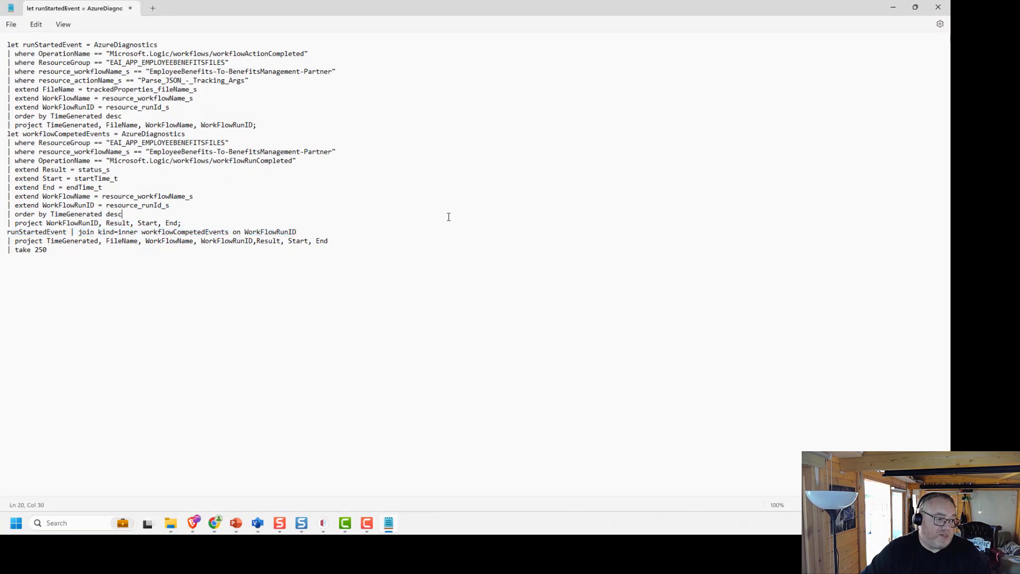
key(ctrl+a)
key(ctrl+c)
click(897, 9)
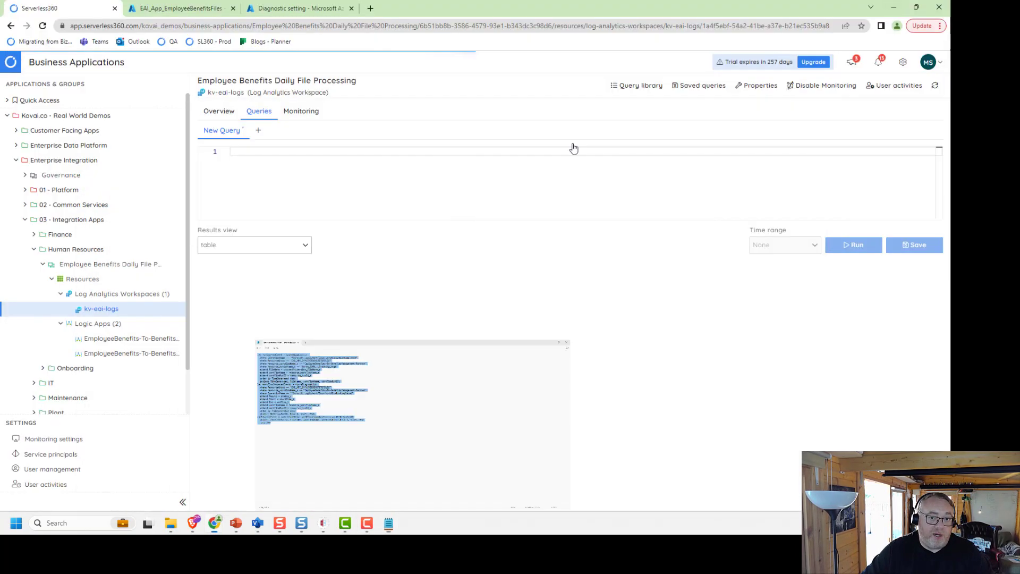
click(453, 182)
key(ctrl+v)
click(865, 250)
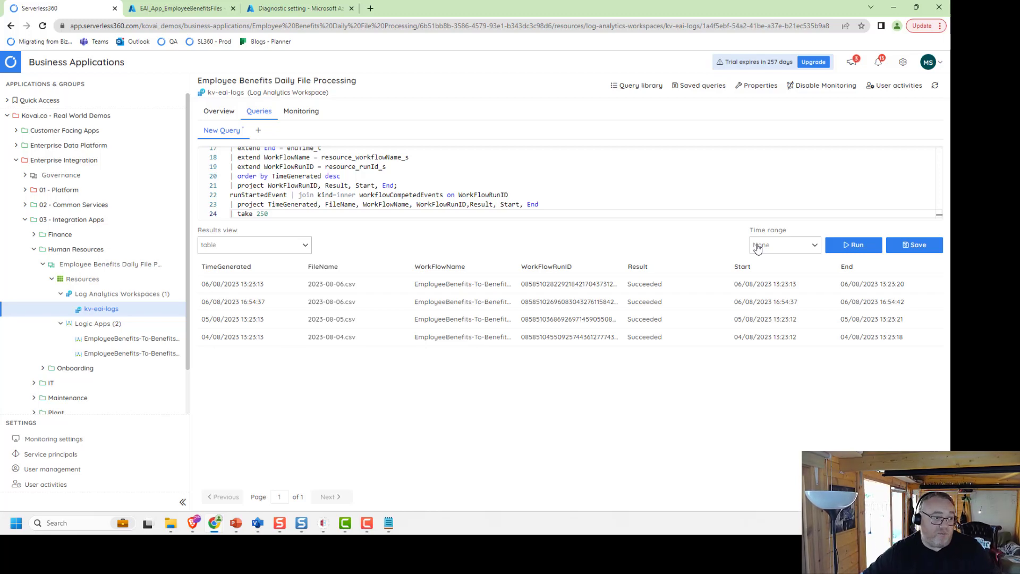
- Open the workspace's Log Query of Failures monitoring rule, review its filter on results other than "Succeeded", and close the rule
click(300, 111)
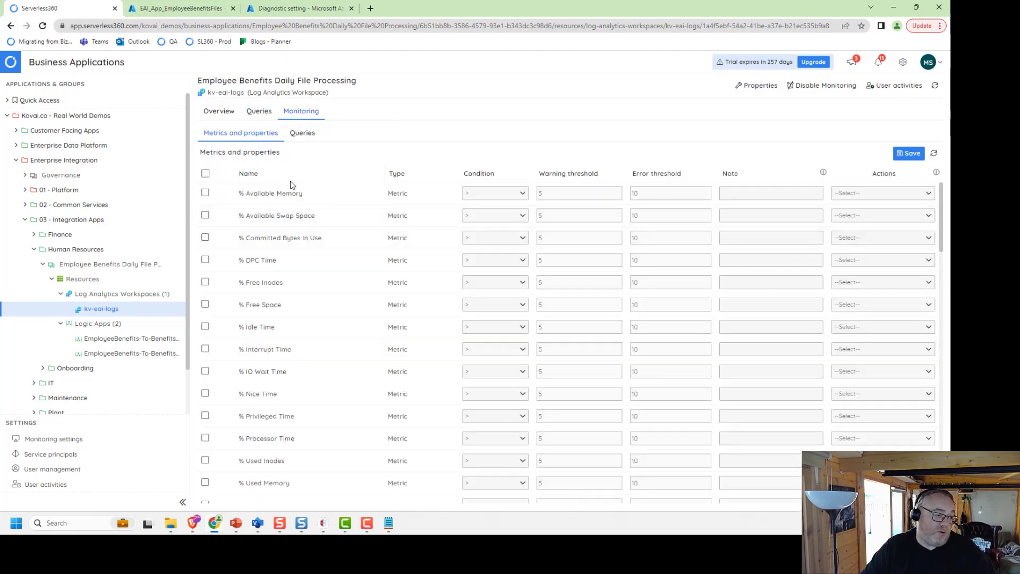
click(302, 134)
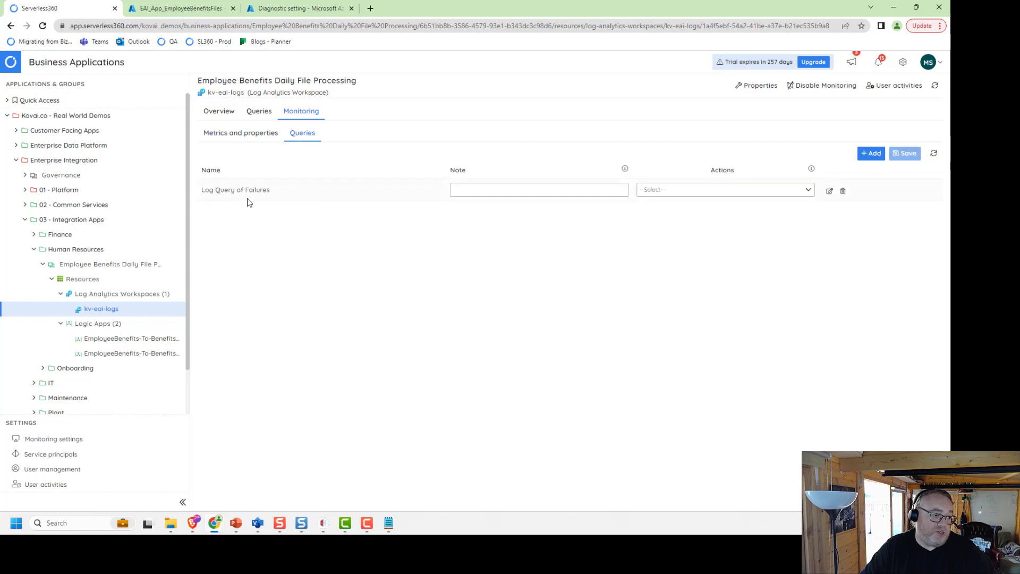
click(830, 192)
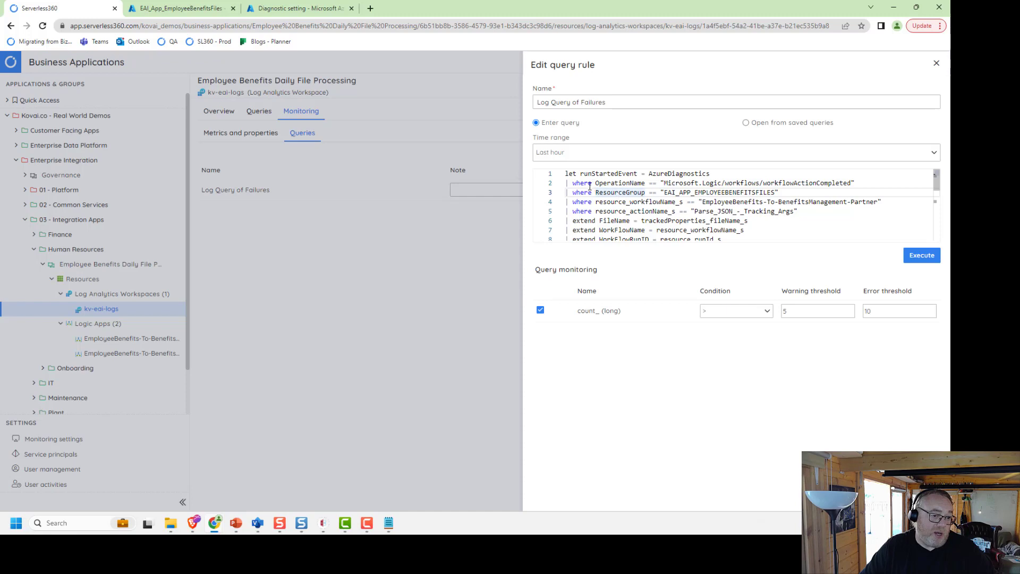
scroll(590, 185, down, 5)
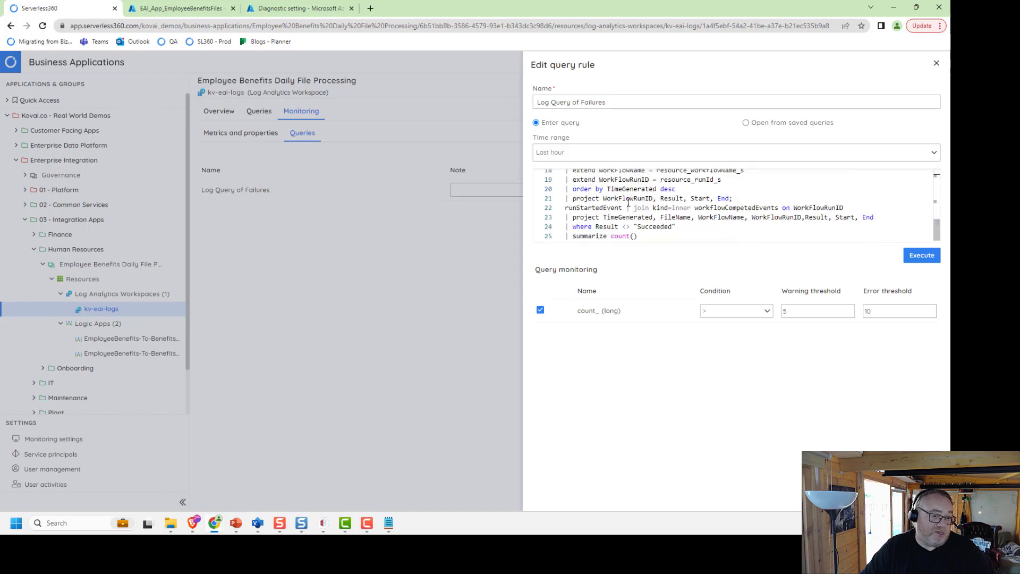
drag(684, 227, 566, 227)
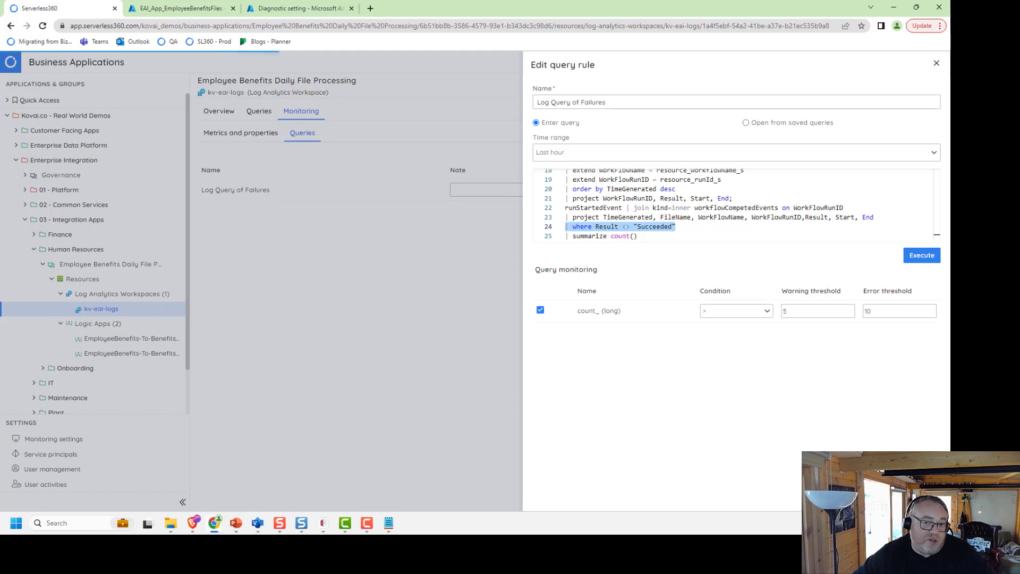
click(936, 64)
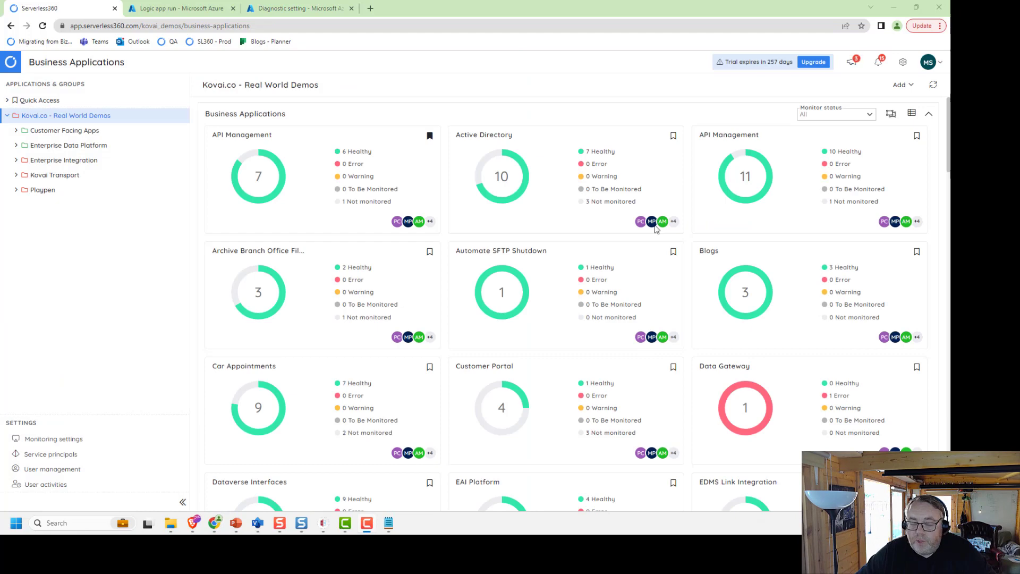
- Switch to the Azure portal, open the EmployeeBenefits-To-BenefitsManagement-Partner logic app in the designer, and expand Scope - Try
click(175, 6)
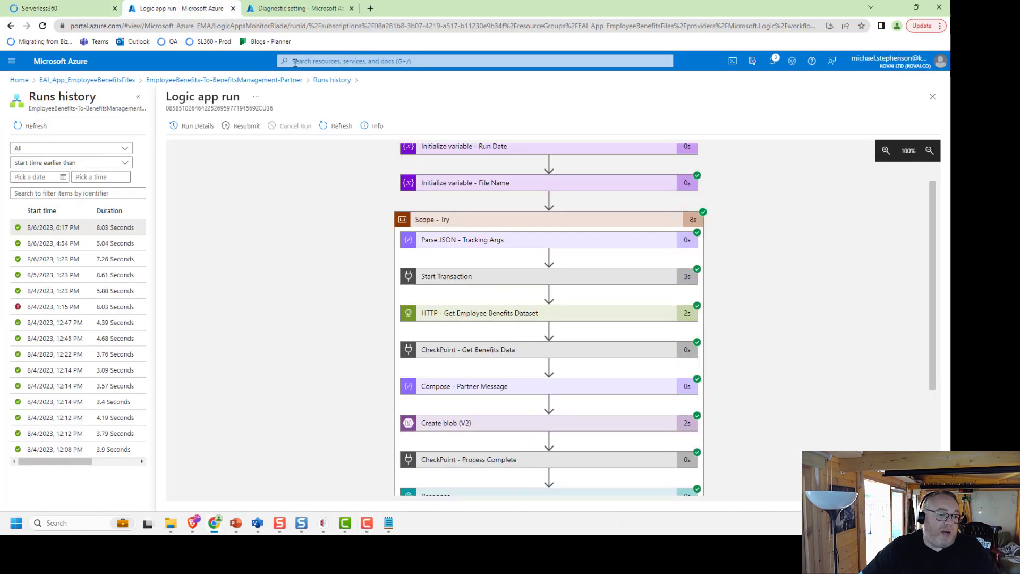
click(217, 81)
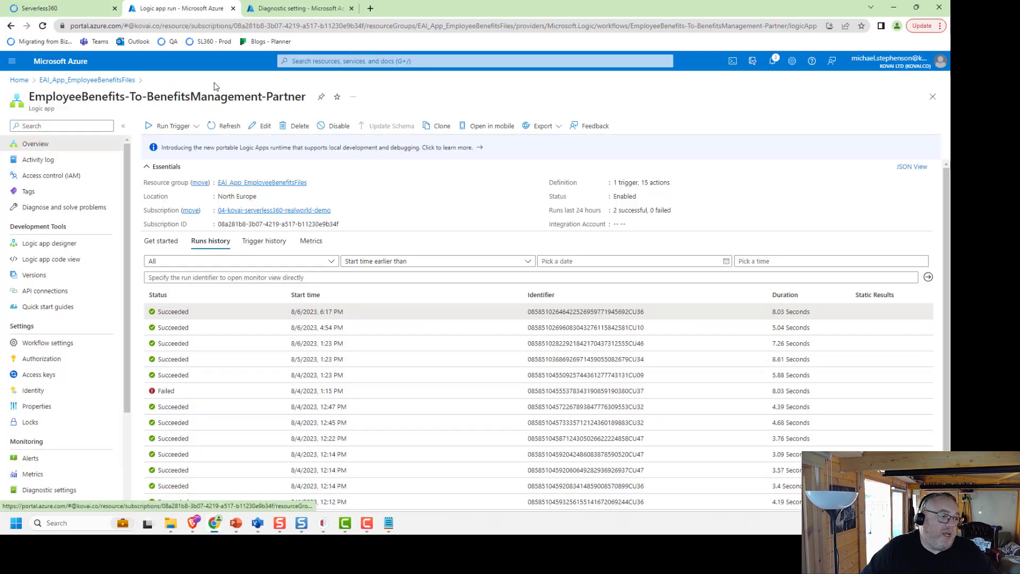
click(264, 128)
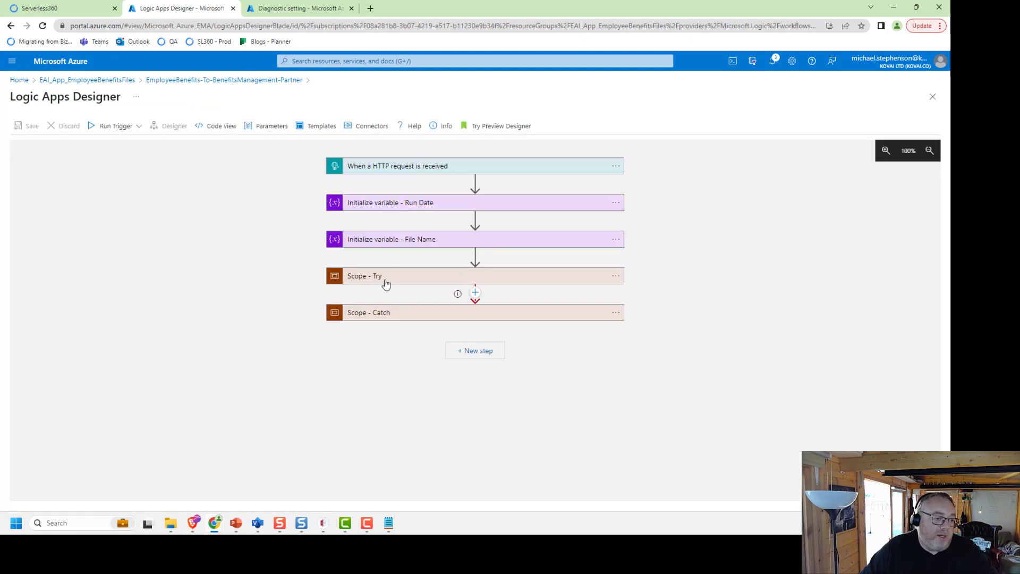
click(374, 277)
scroll(242, 311, down, 2)
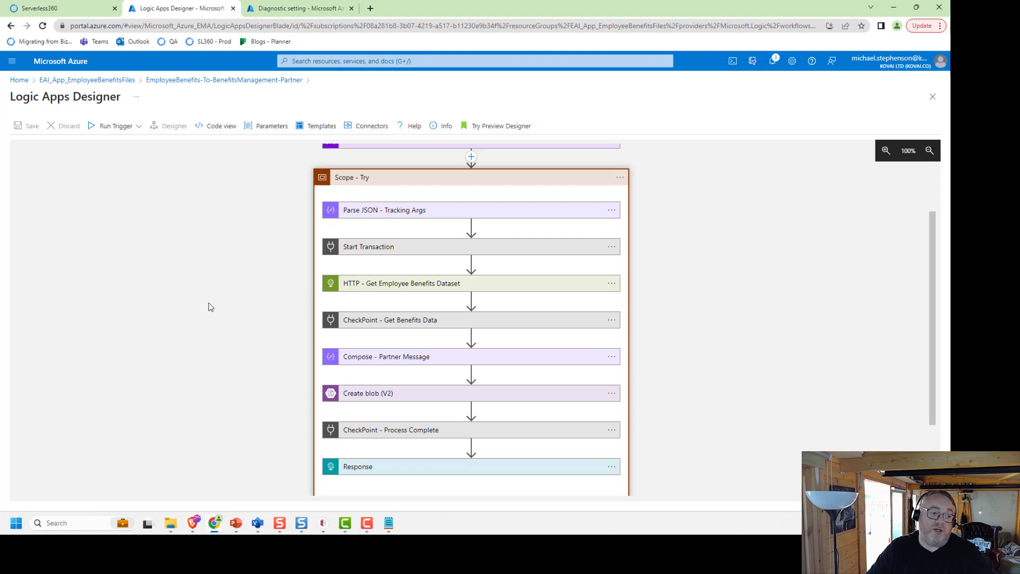
- Expand and review the settings of the Start Transaction, CheckPoint - Get Benefits Data, and CheckPoint - Process Complete actions
click(343, 249)
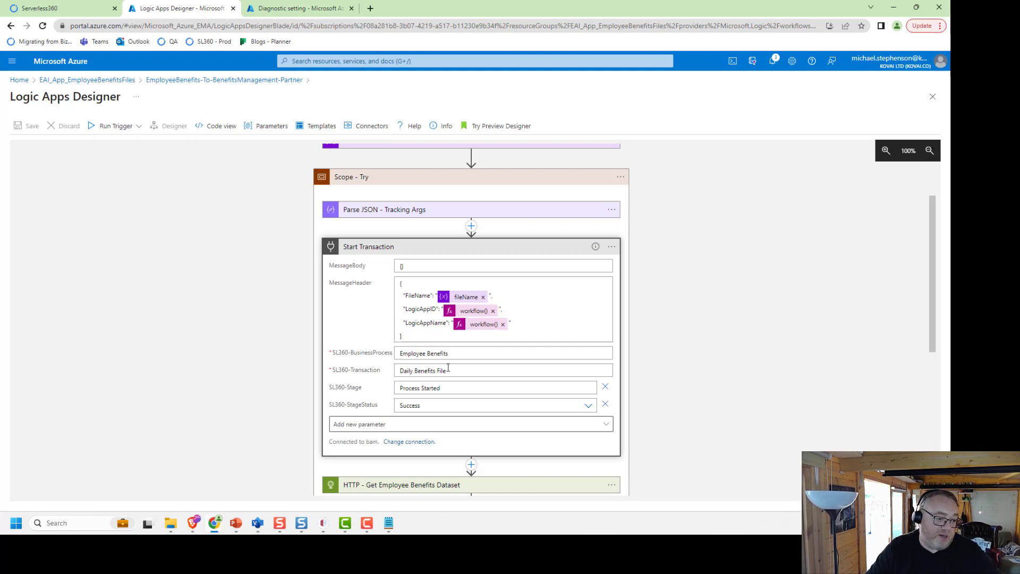
scroll(345, 372, down, 3)
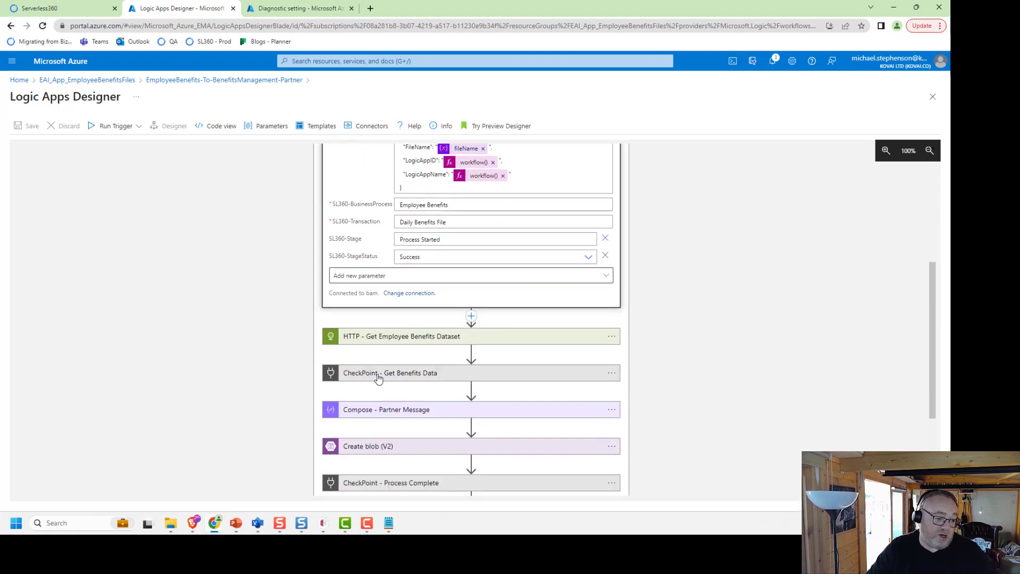
click(355, 375)
scroll(356, 371, down, 3)
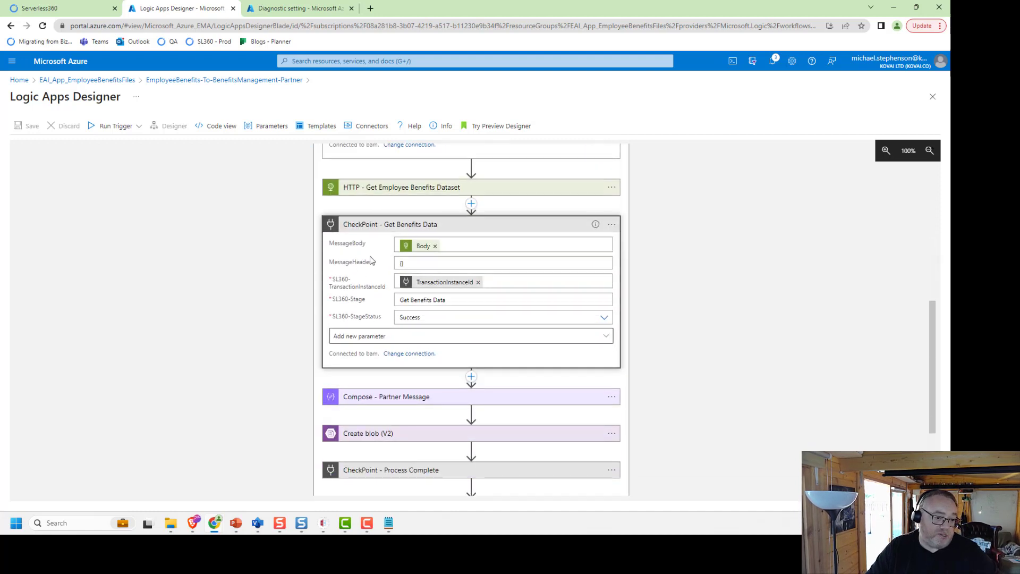
mouse_move(413, 256)
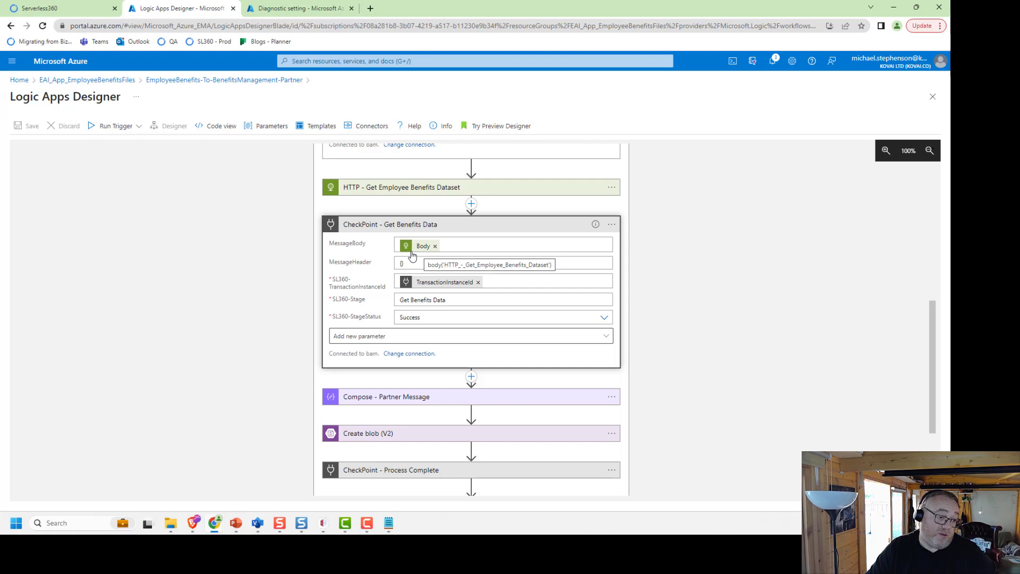
scroll(298, 334, down, 3)
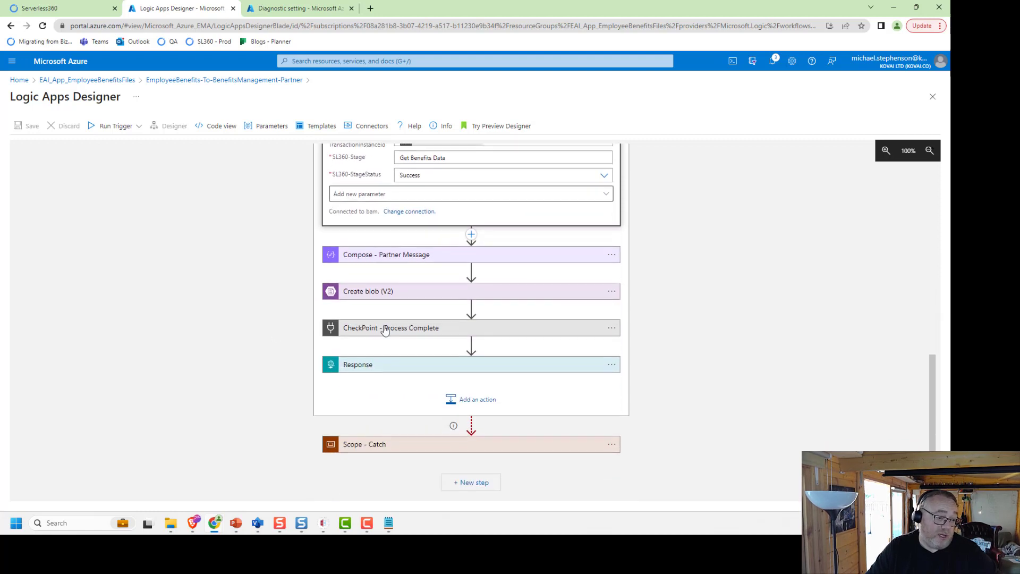
click(393, 327)
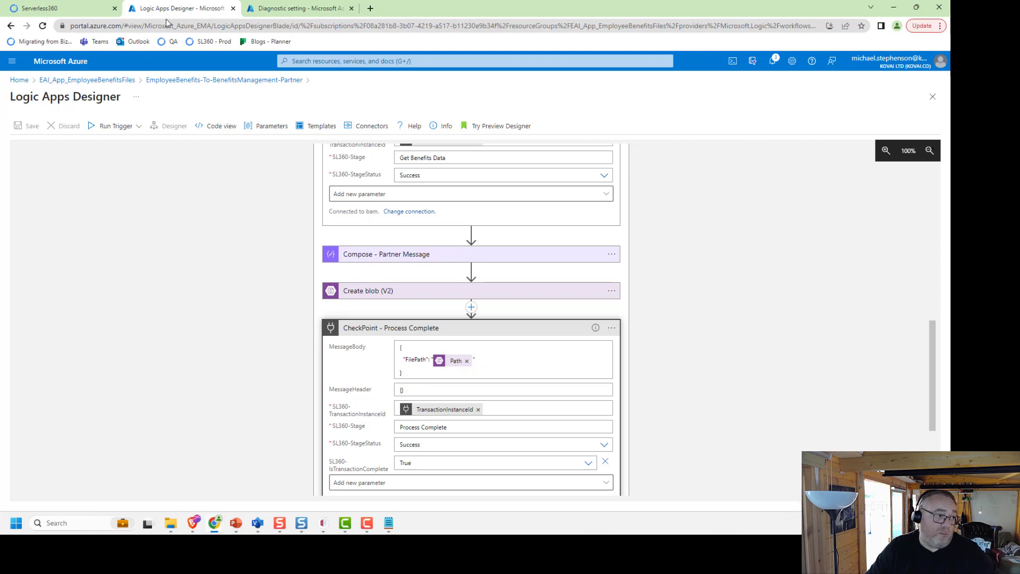
- Switch to Serverless360, go to Business Activity Monitoring, and expand the Human Resources group
click(66, 13)
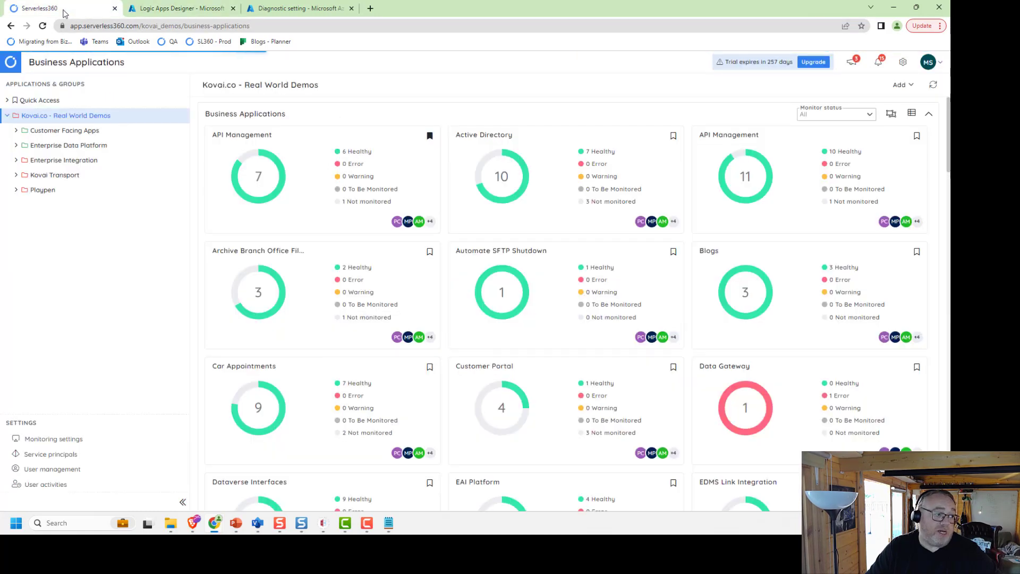
click(11, 62)
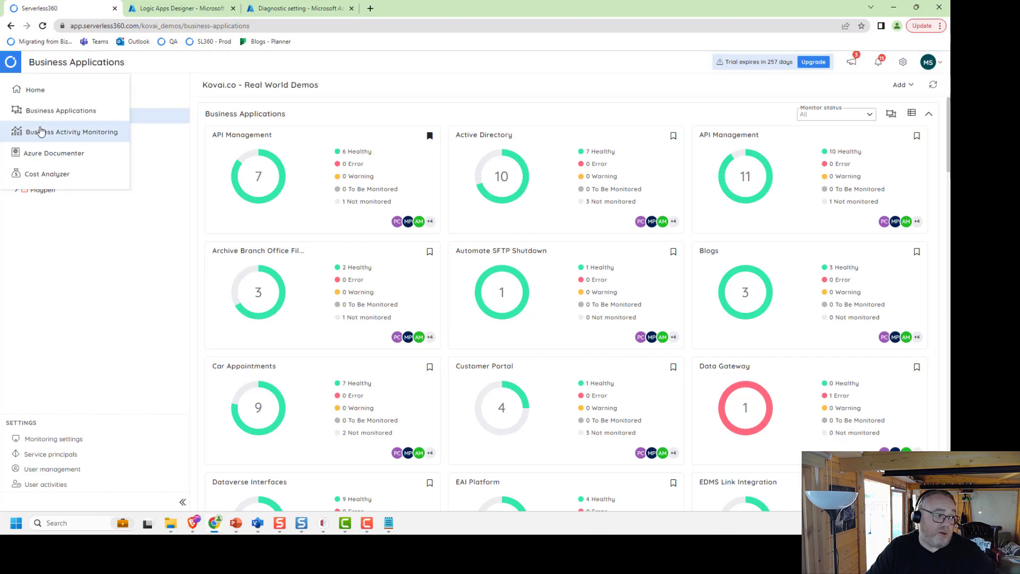
click(45, 132)
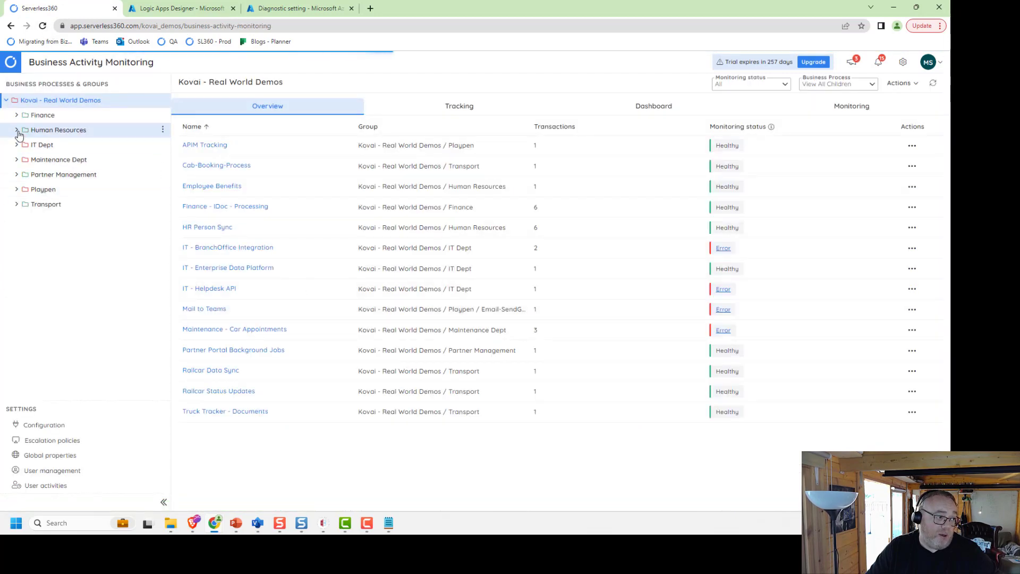
click(18, 132)
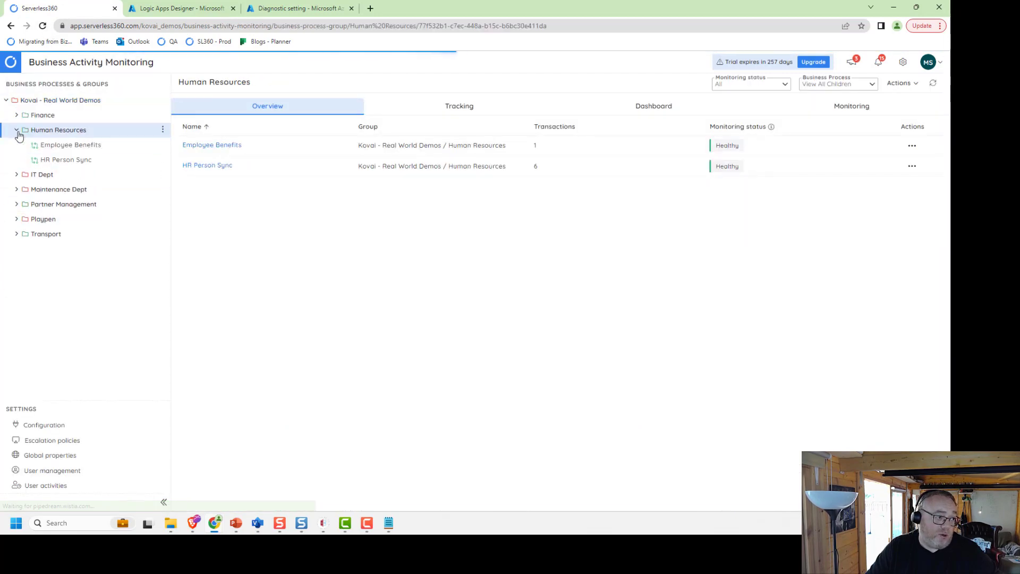
- Open the Employee Benefits process's tracking list and view the message flow of the 2023-08-06.csv transaction started at 16:54:37
click(50, 146)
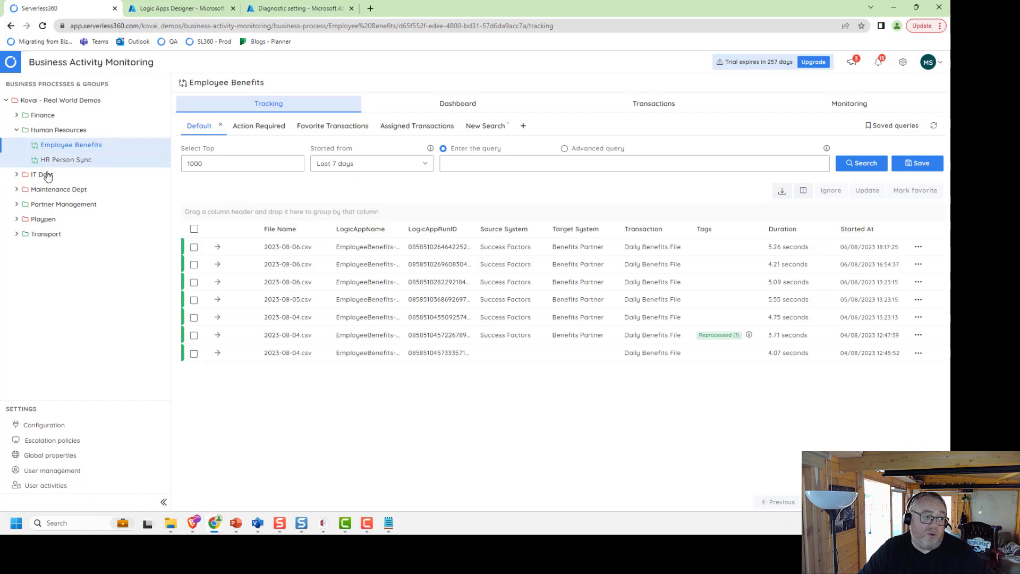
click(88, 145)
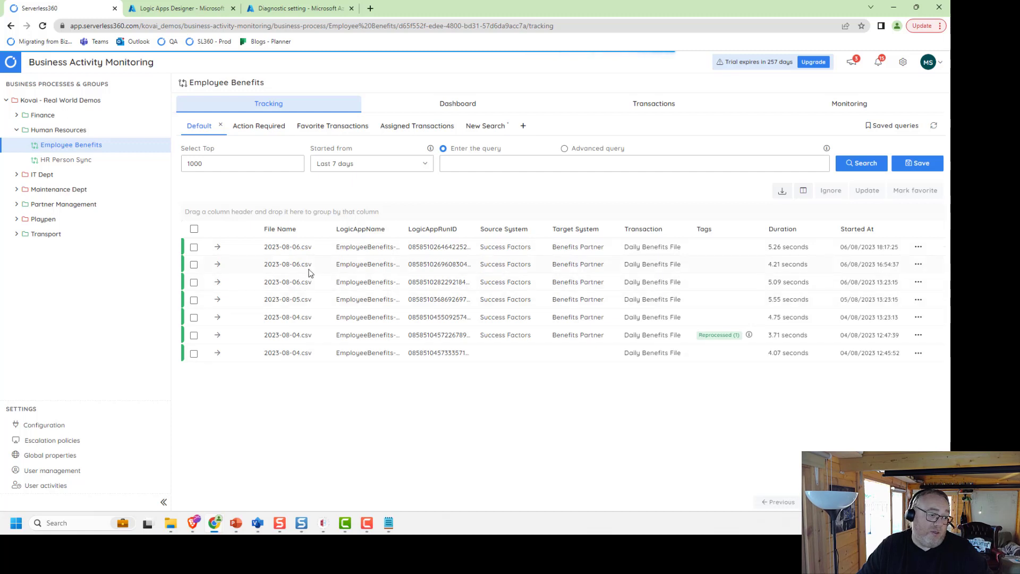
click(309, 265)
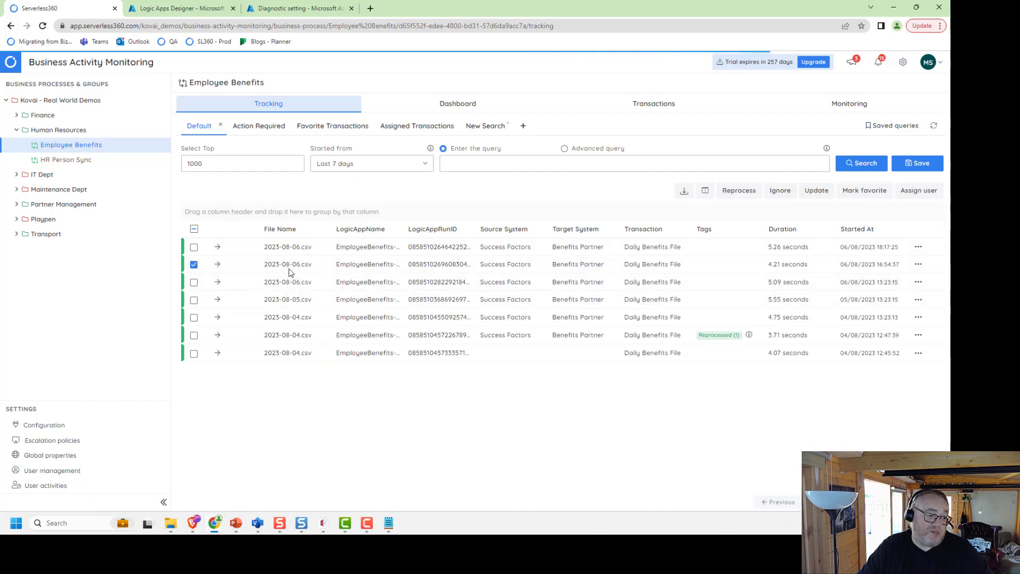
click(309, 265)
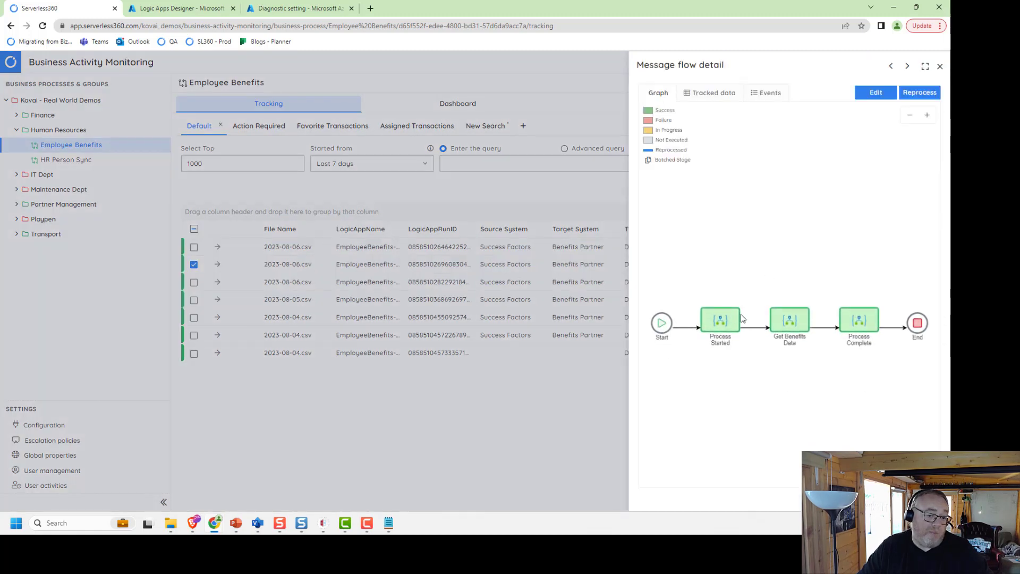
- View the Process Started stage details and expand its archived message to examine the message context and body
click(737, 323)
click(786, 322)
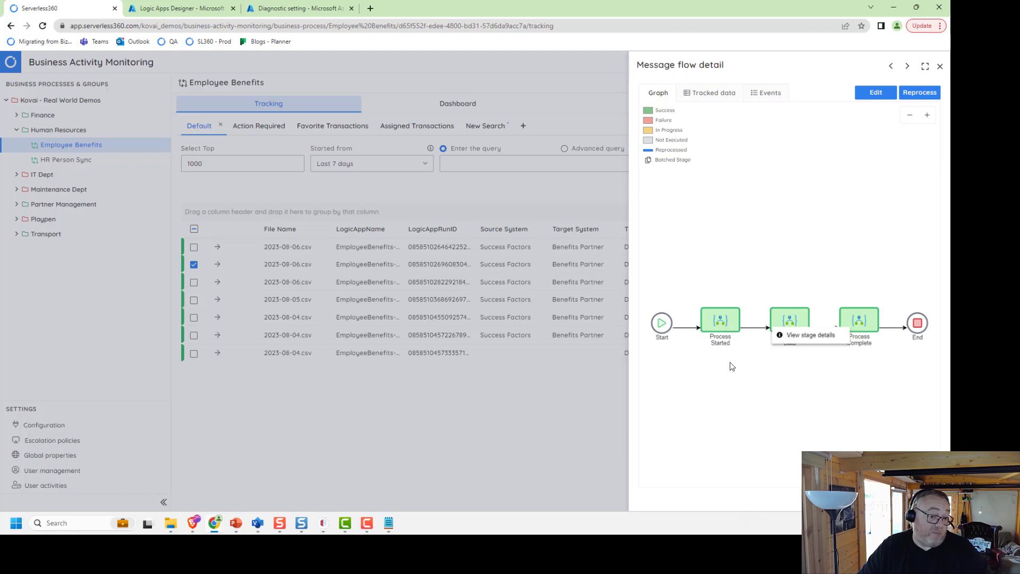
click(722, 332)
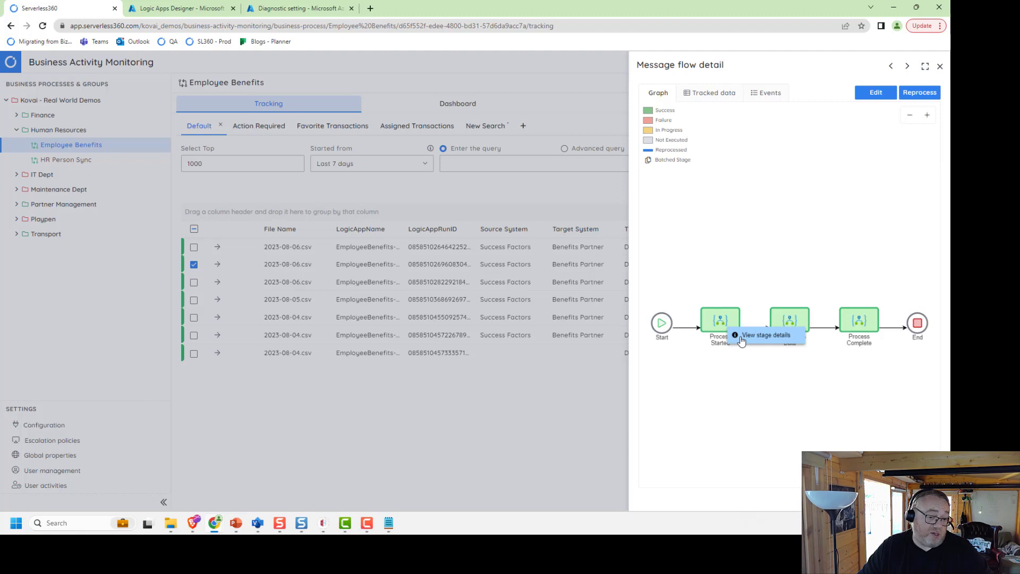
click(741, 335)
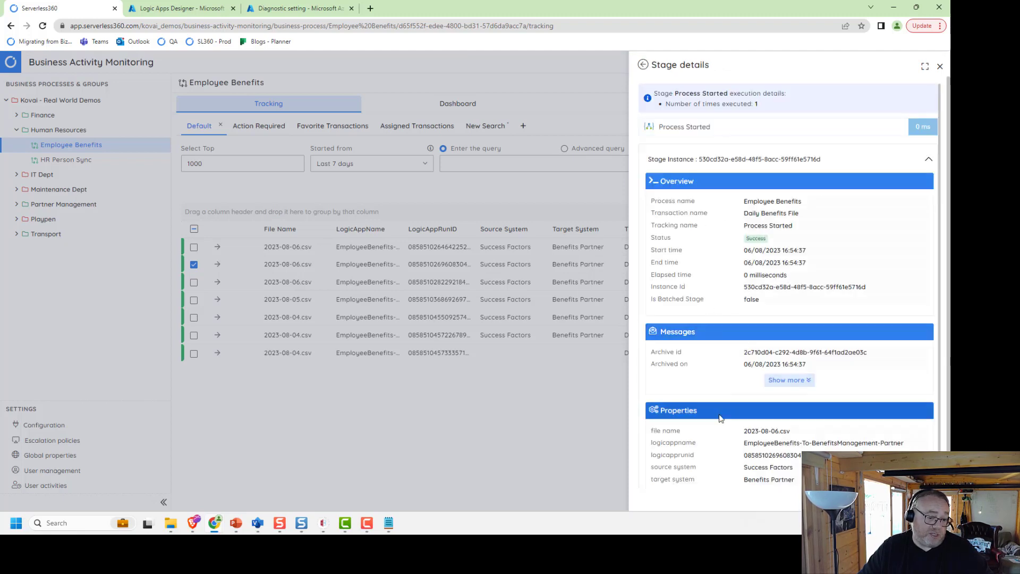
click(787, 381)
scroll(800, 377, down, 3)
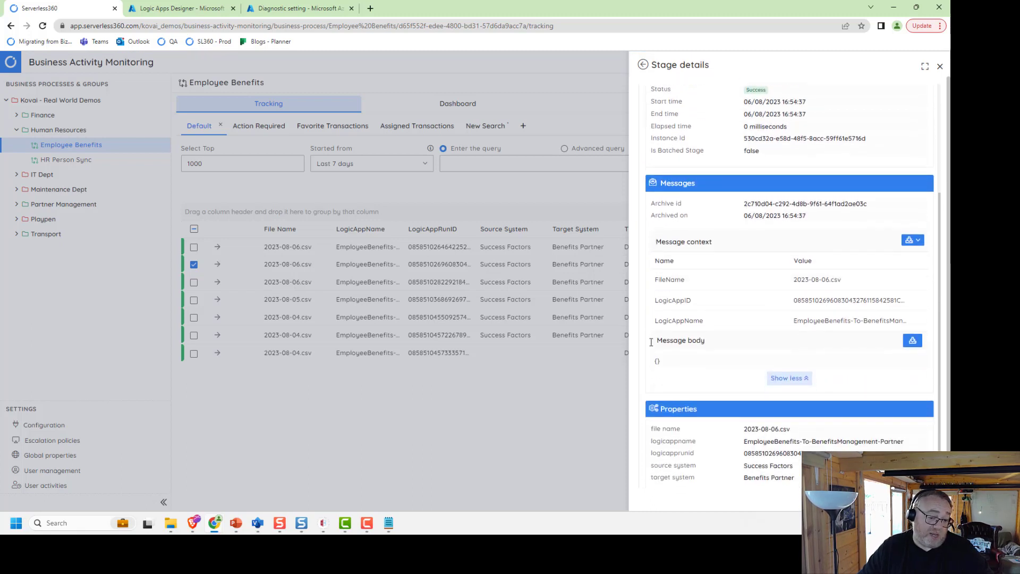
drag(669, 364, 644, 362)
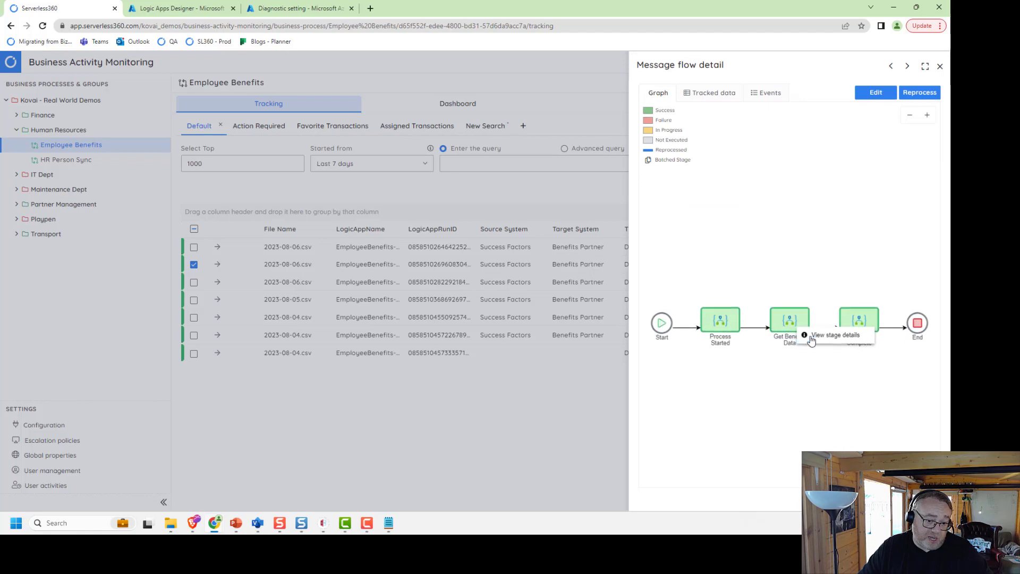
- Examine the Get Benefits Data stage's expanded message body with the employee records, and close the message flow detail
click(810, 340)
click(778, 380)
scroll(775, 375, down, 3)
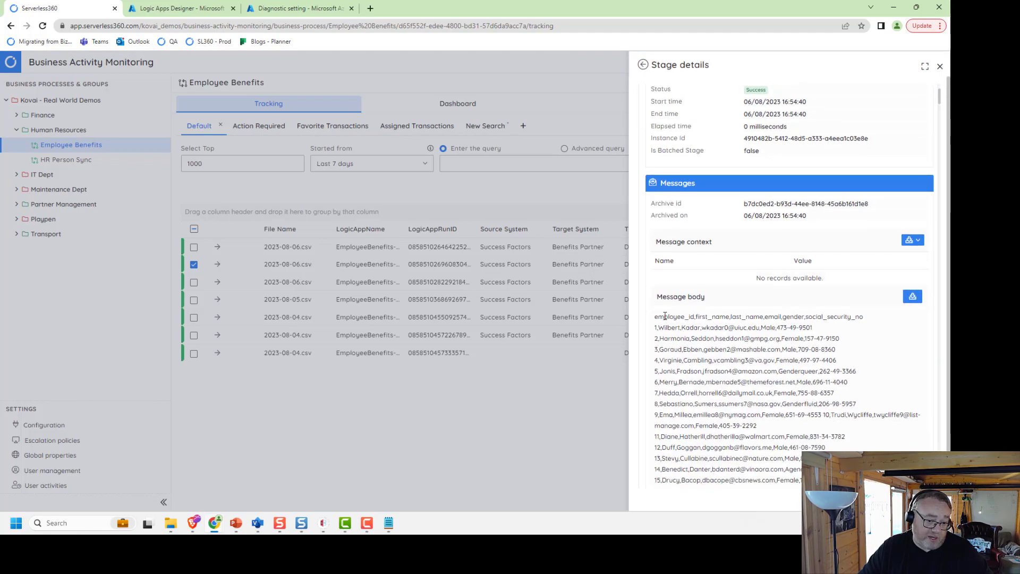
drag(656, 317, 835, 480)
scroll(871, 404, down, 5)
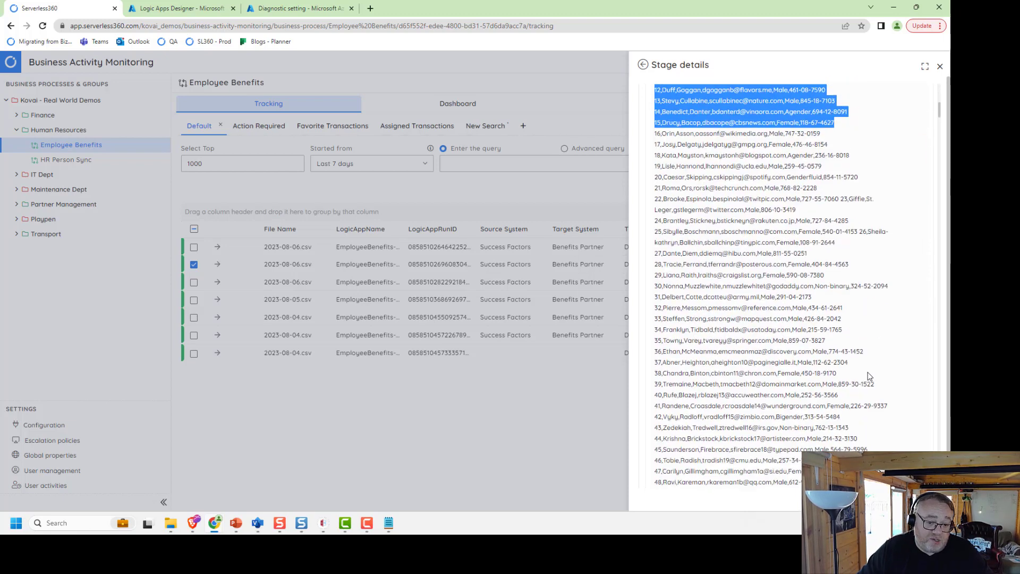
scroll(868, 372, up, 8)
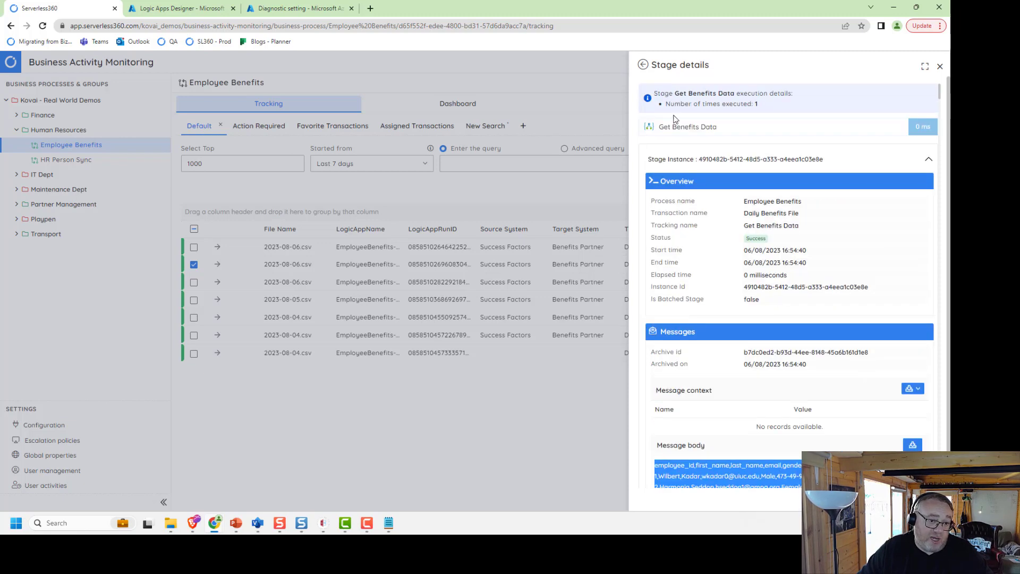
click(643, 64)
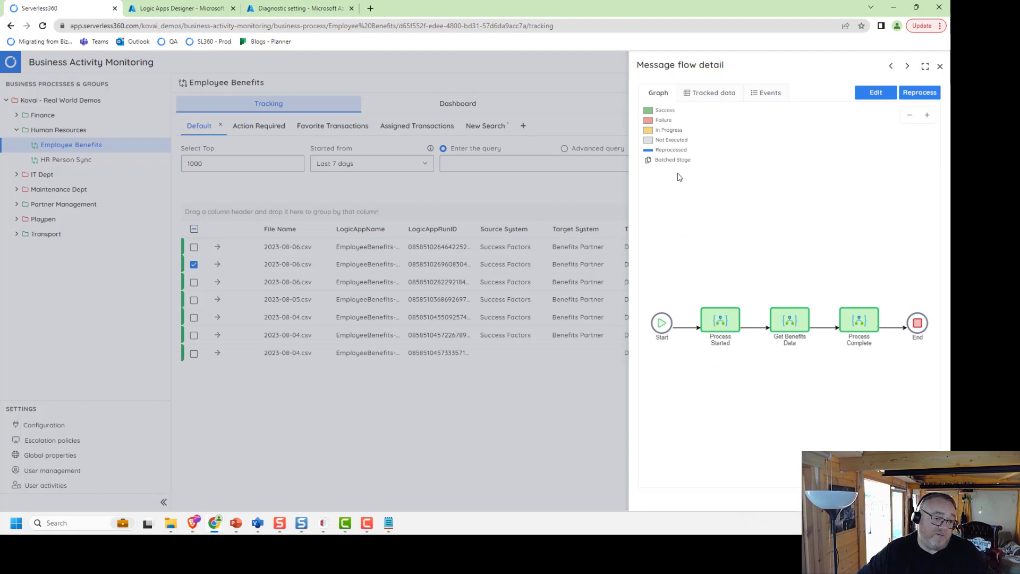
click(940, 66)
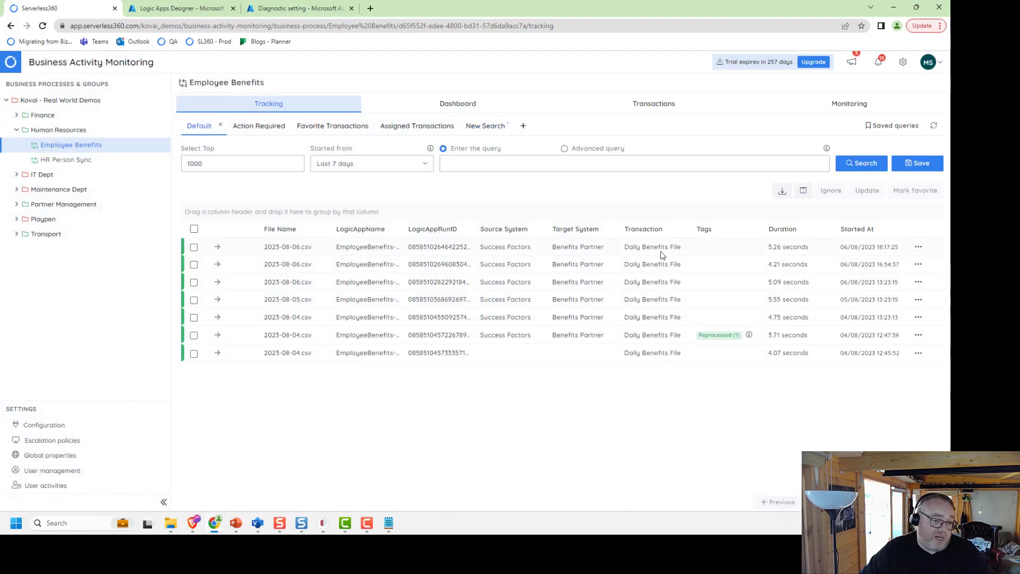
- Reprocess the most recent 2023-08-06.csv transaction from its Process Started stage and rerun the tracking search
click(509, 248)
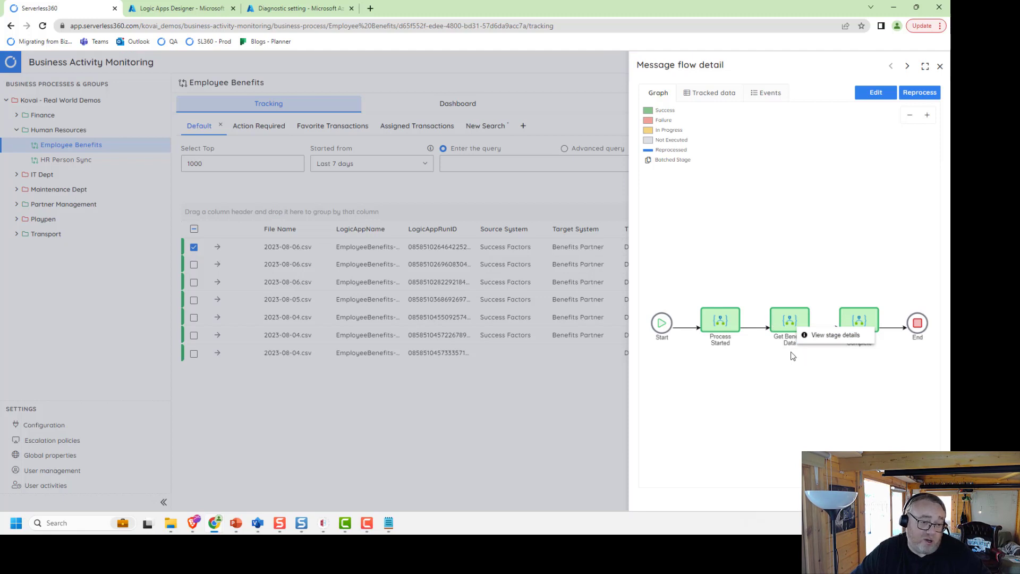
click(919, 93)
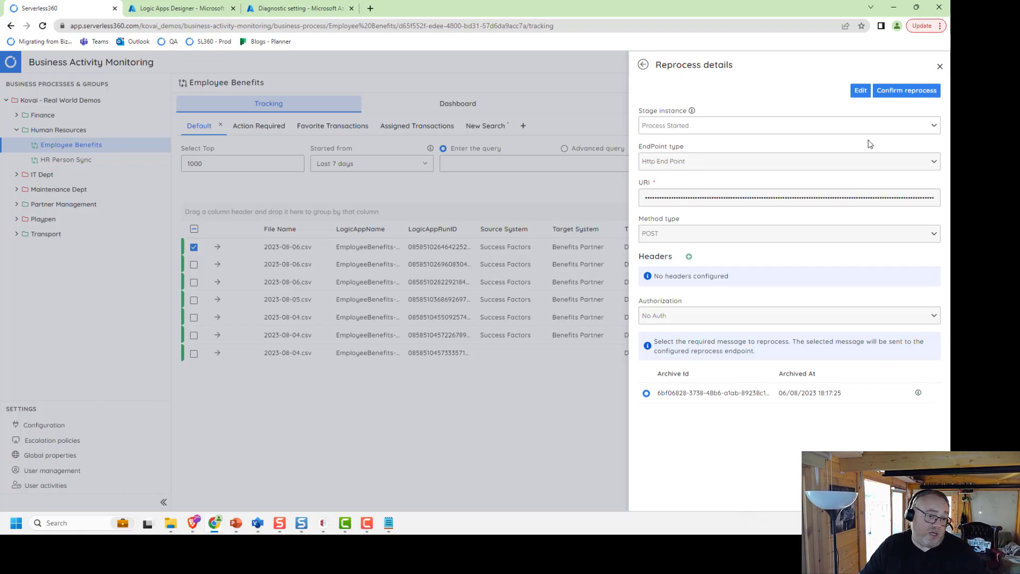
click(893, 95)
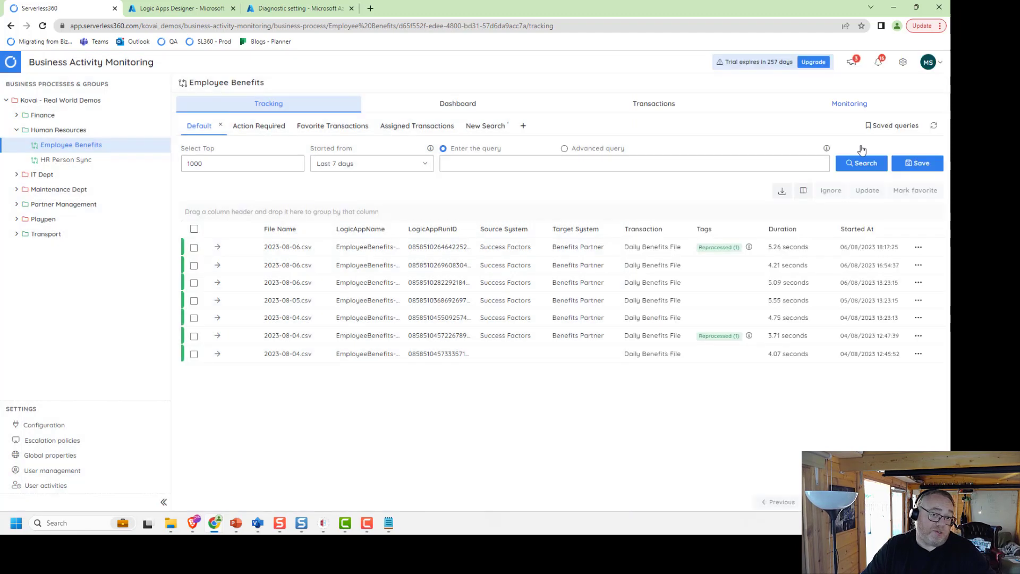
click(861, 166)
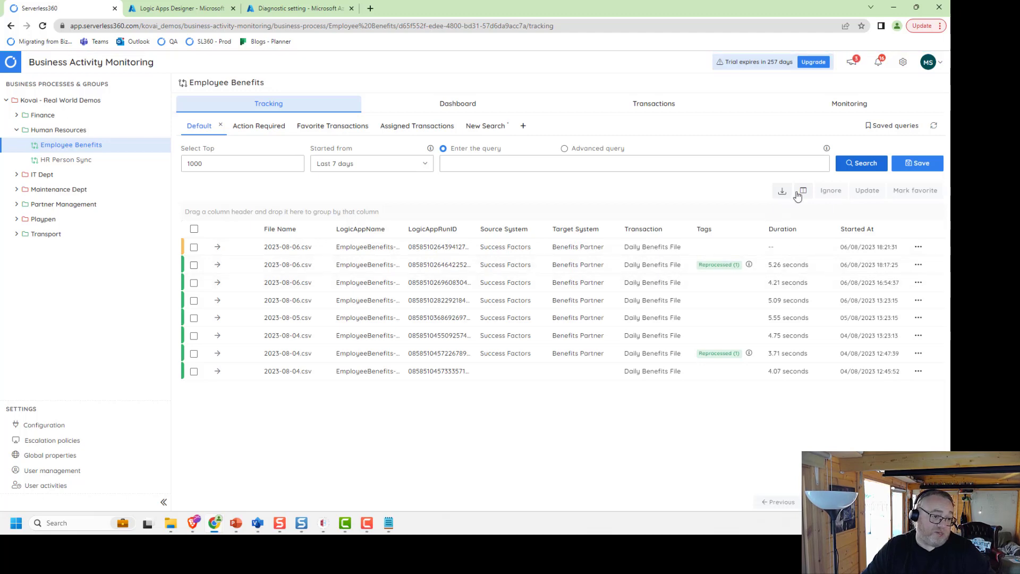
click(868, 171)
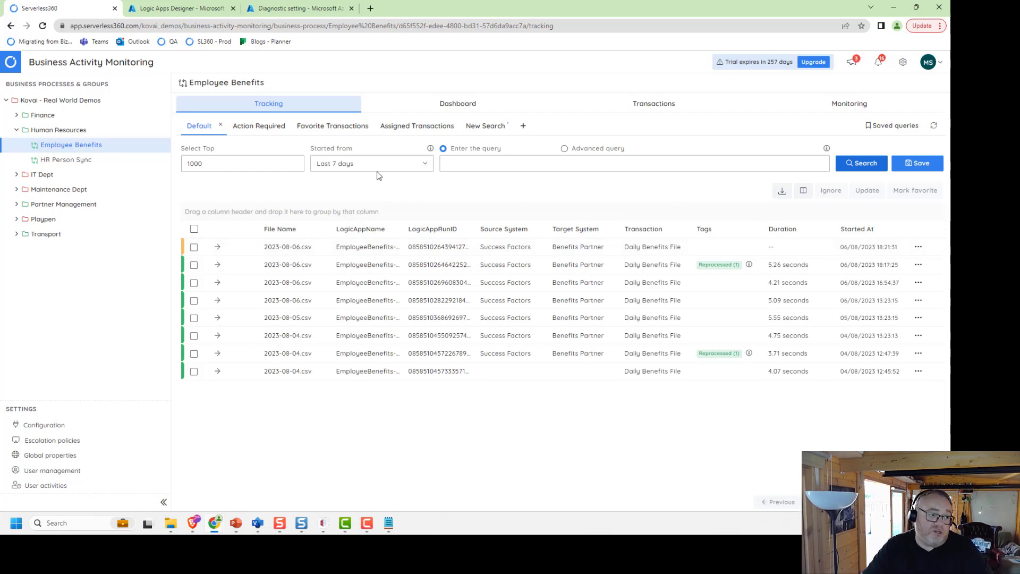
- Review the Employee Benefits process's Analytics dashboard and its Daily Benefits File transaction flow
click(407, 111)
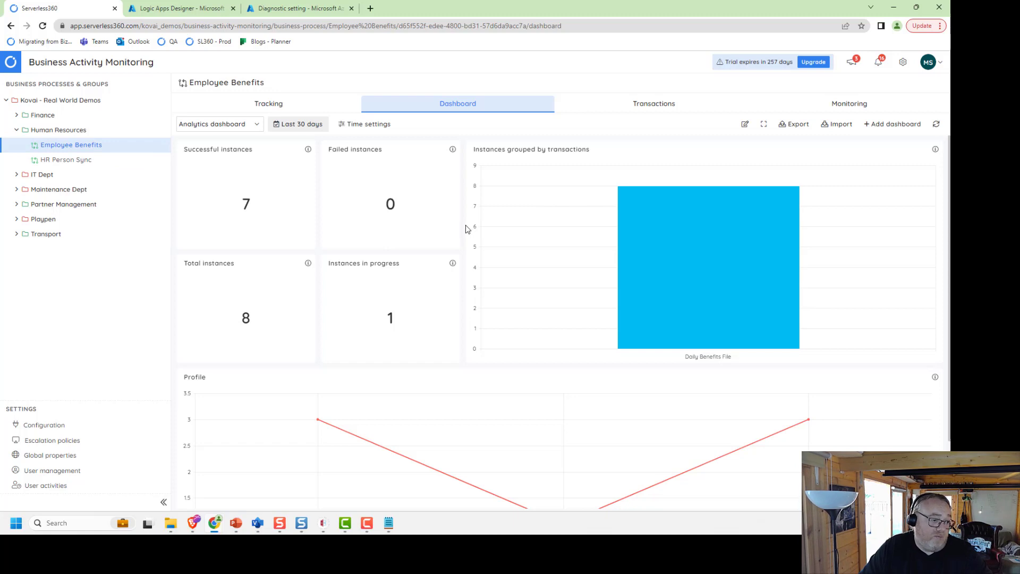
mouse_move(774, 285)
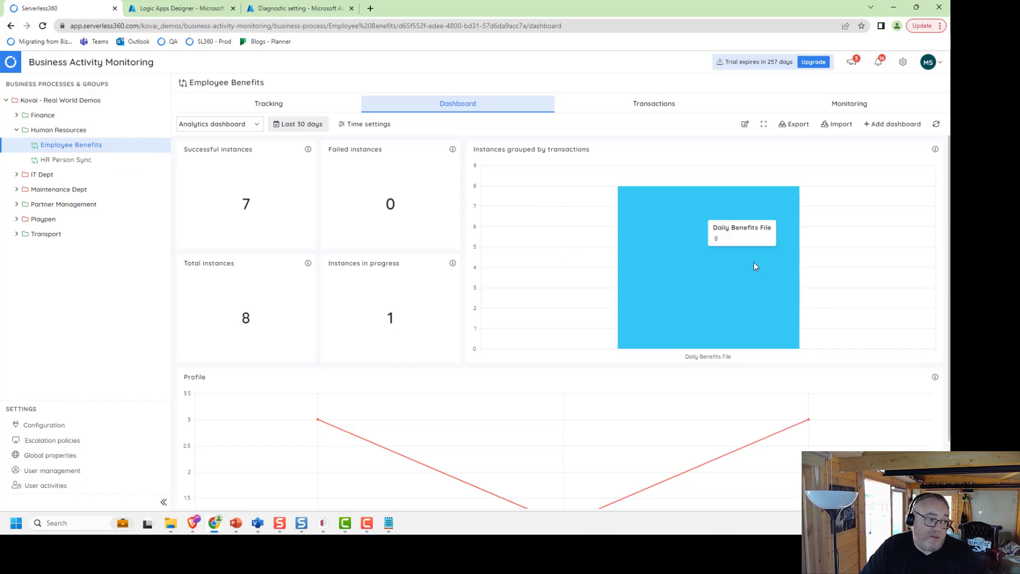
click(653, 106)
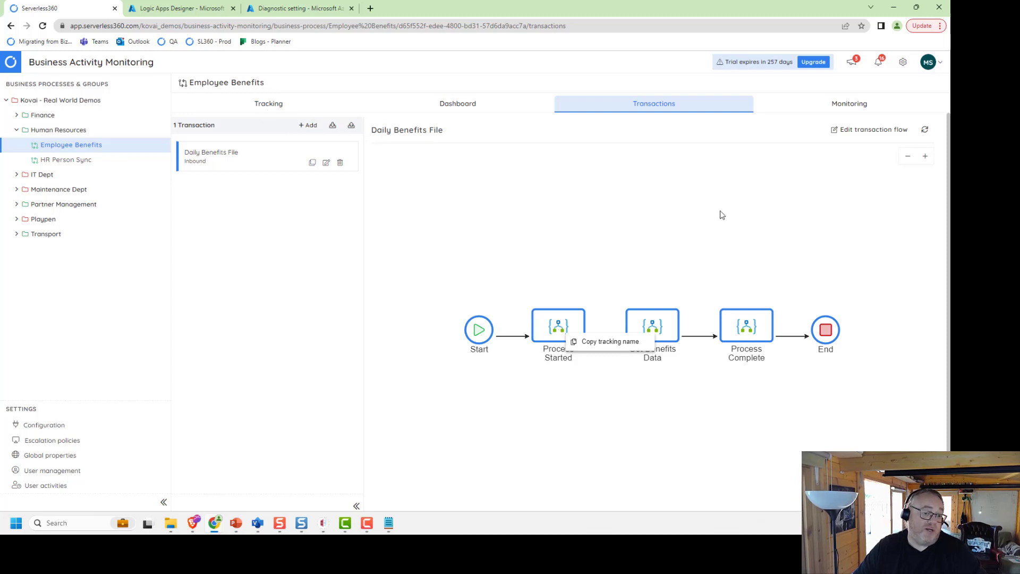
- Review the Employee Benefits process's incidents and its duration, exception and query monitor settings
click(840, 108)
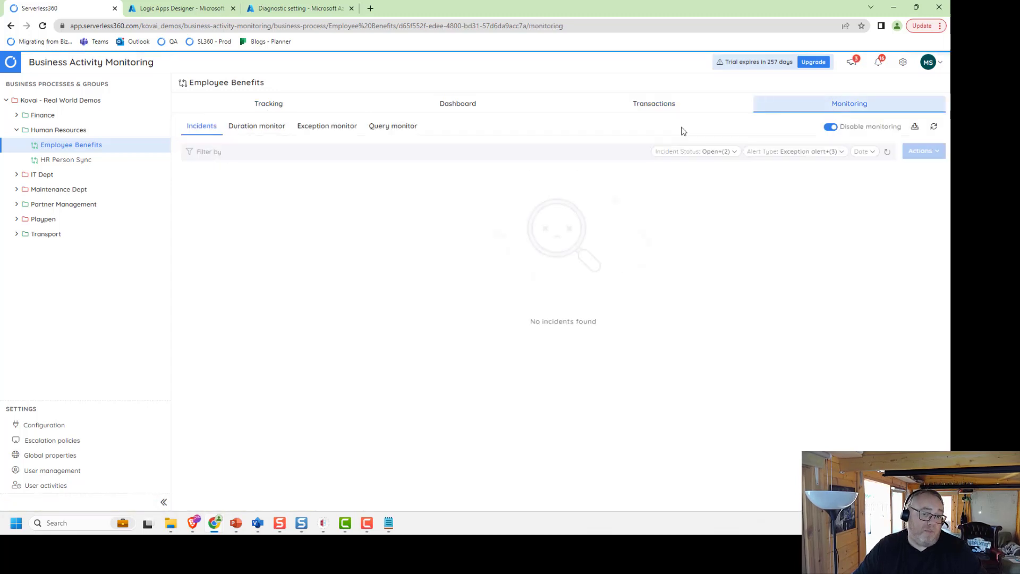
click(249, 137)
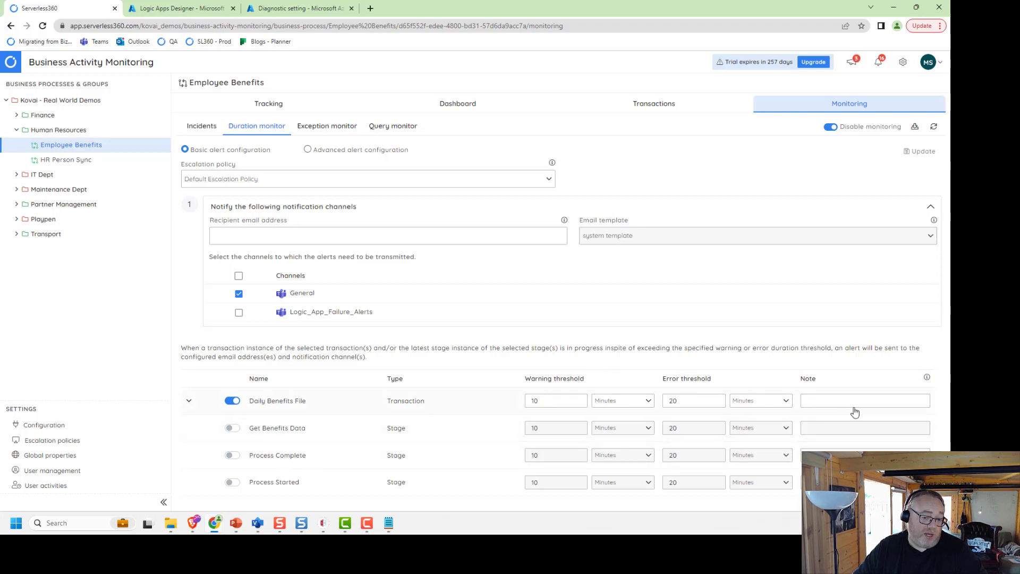
click(816, 405)
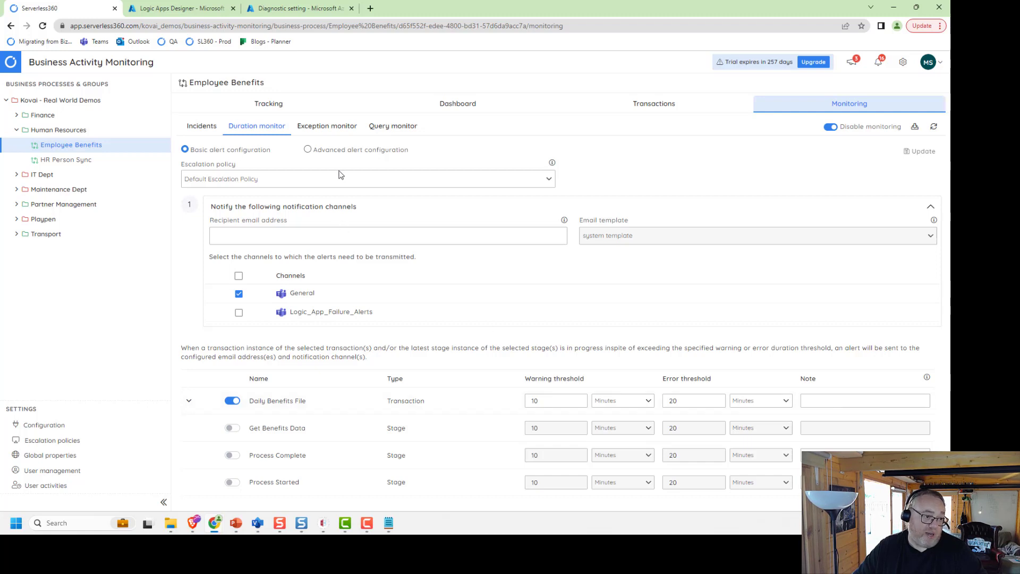
click(325, 129)
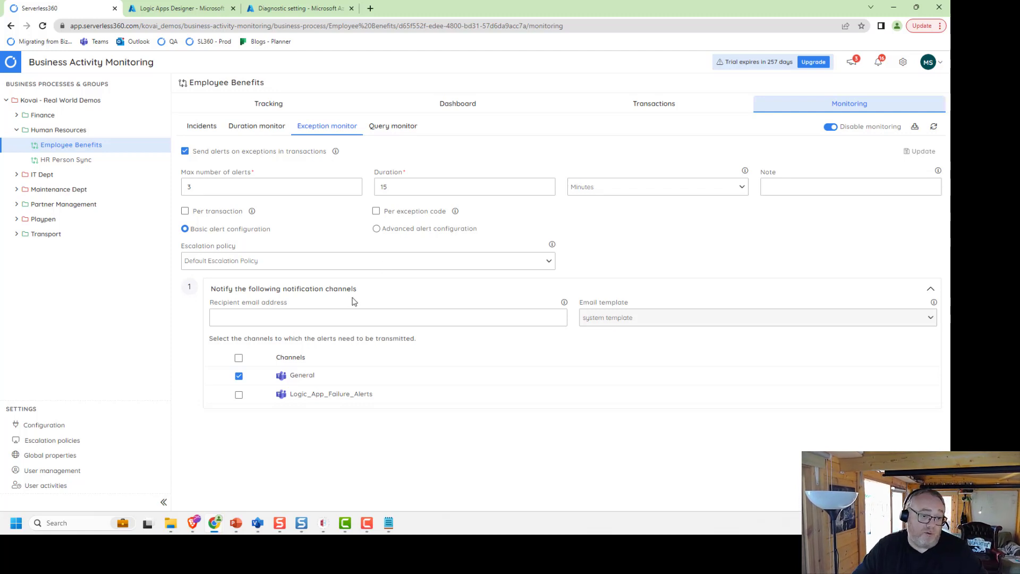
click(397, 127)
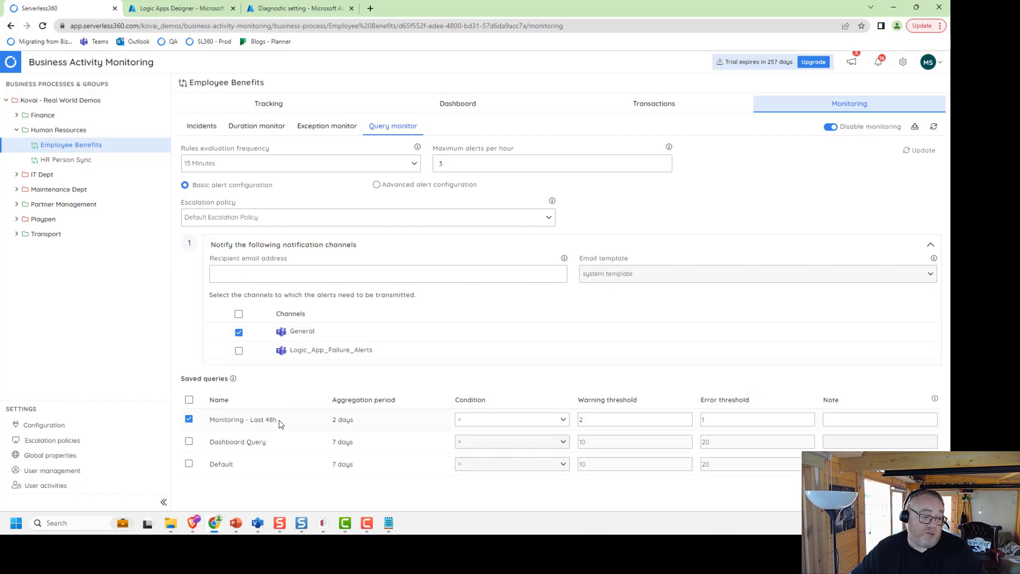
- Try the > condition on the Monitoring - Last 48h saved query, and set it back to <
click(541, 424)
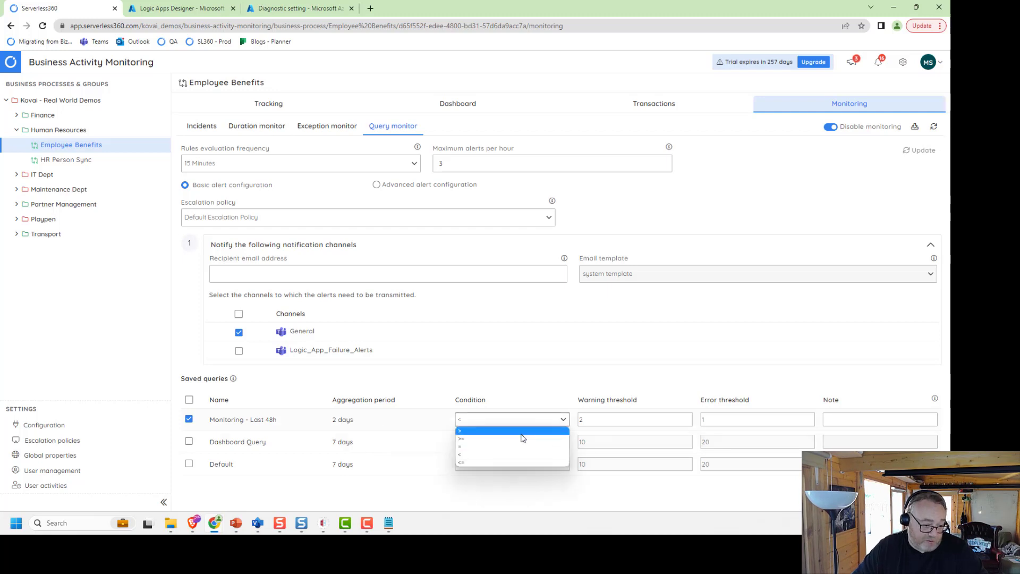
click(522, 432)
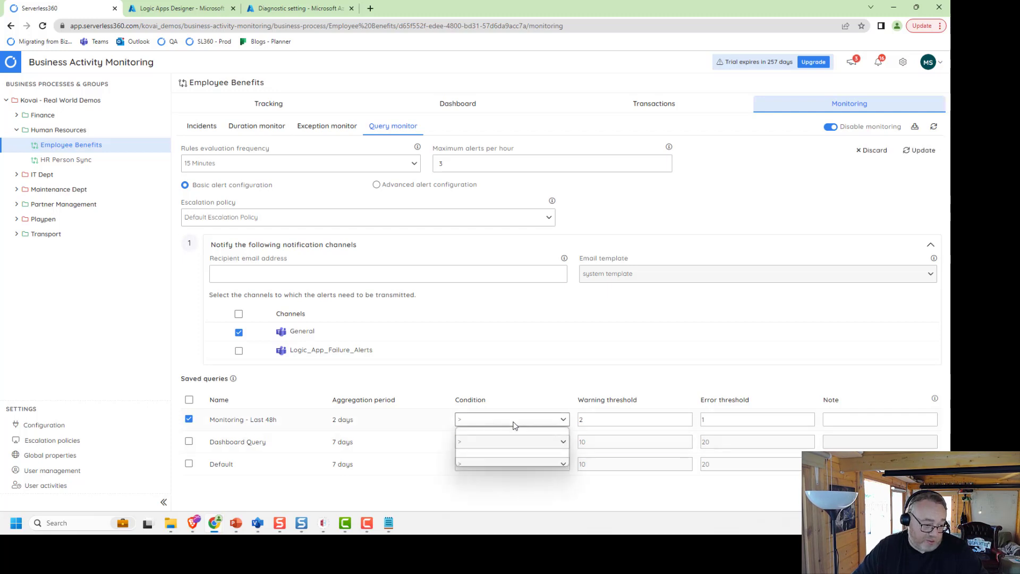
click(506, 451)
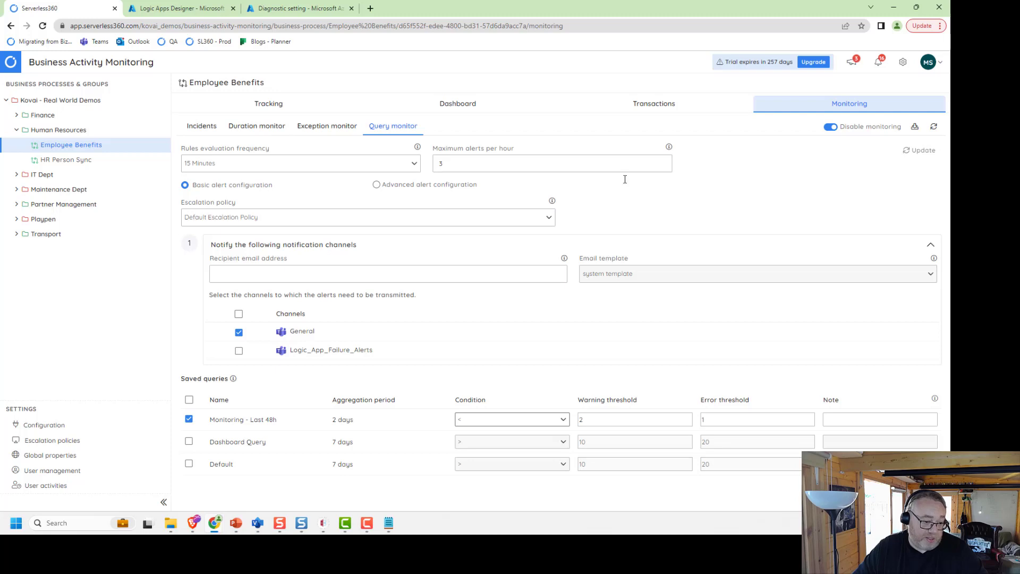